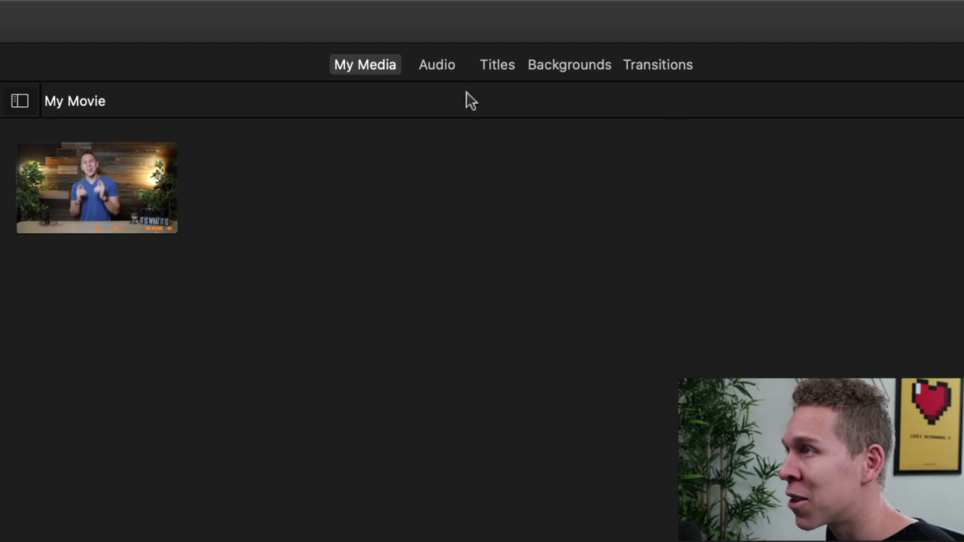
# Step: Add the Curtain background above the first clip, at the start of the timeline
pyautogui.click(570, 71)
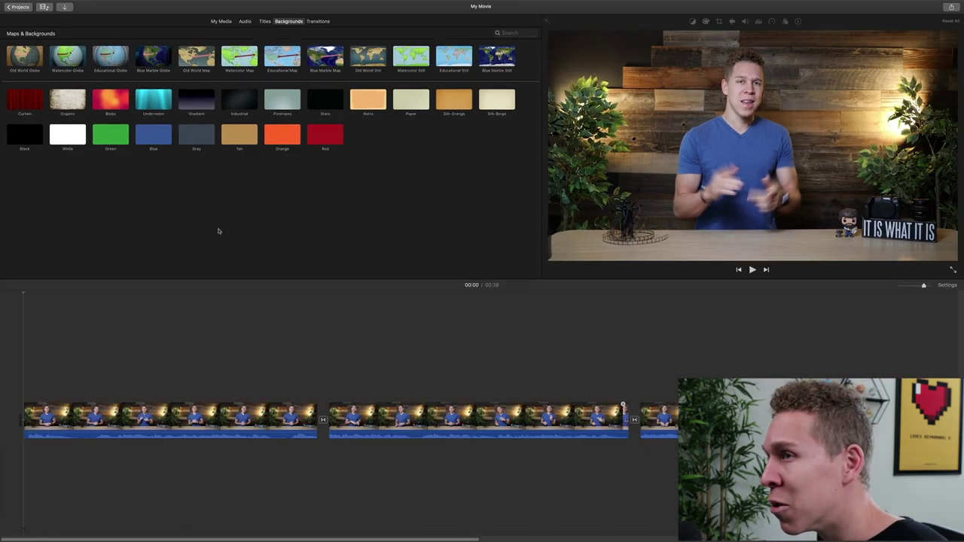
pyautogui.click(31, 99)
pyautogui.moveTo(31, 100); pyautogui.dragTo(11, 393)
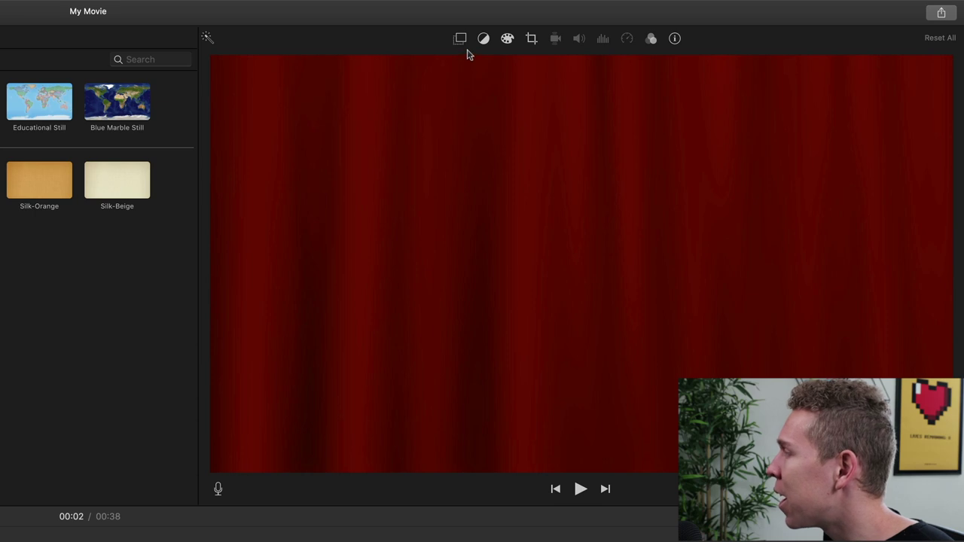
# Step: Try the Green/Blue Screen and Split Screen overlay modes on the curtain clip
pyautogui.click(461, 40)
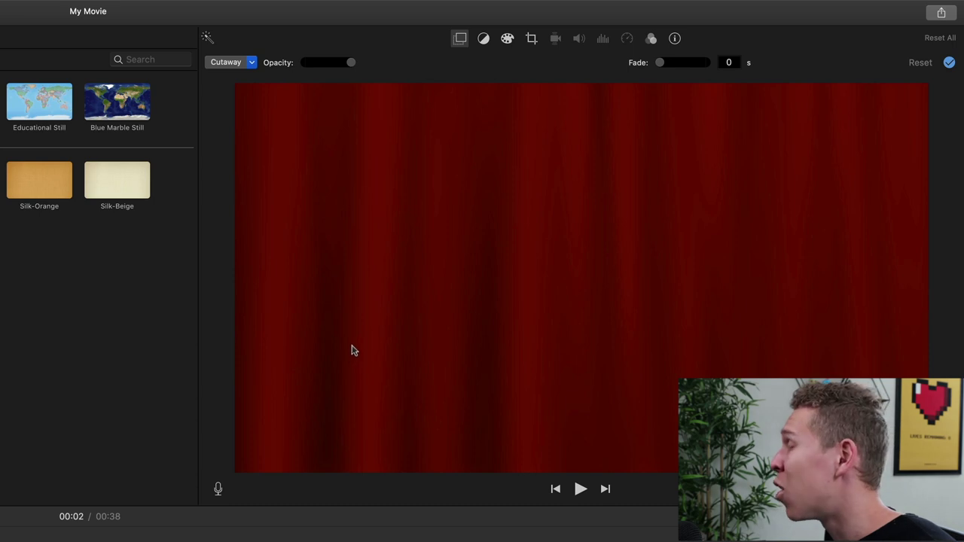
pyautogui.click(253, 65)
pyautogui.click(246, 90)
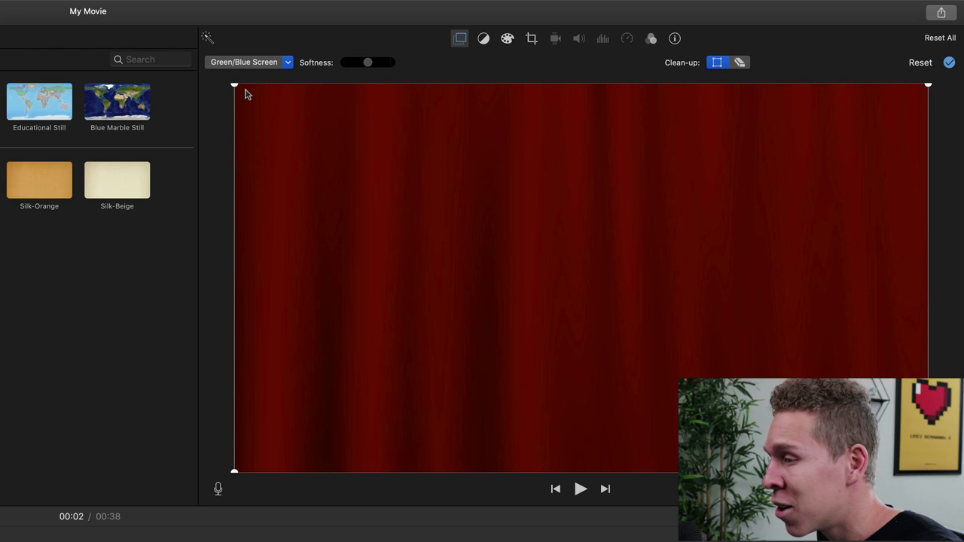
pyautogui.click(289, 64)
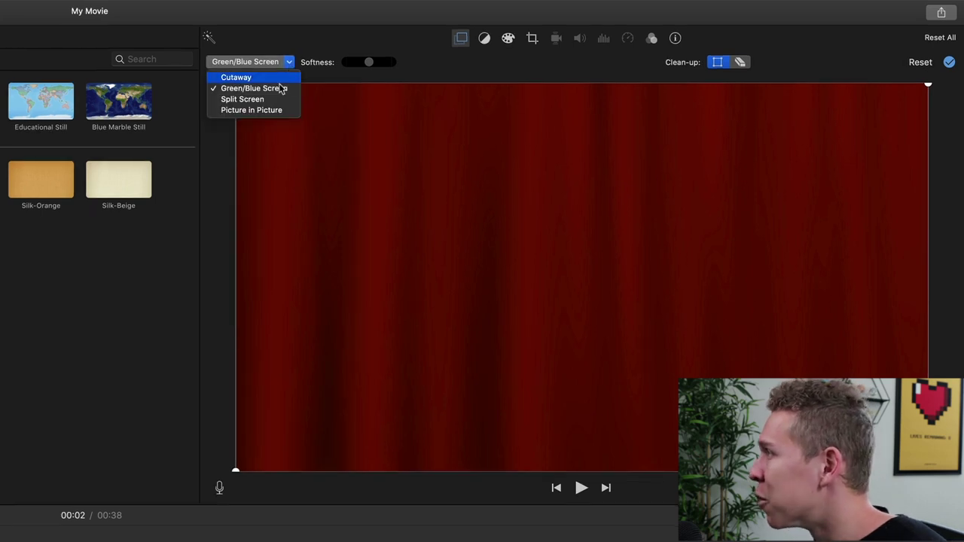
pyautogui.click(268, 104)
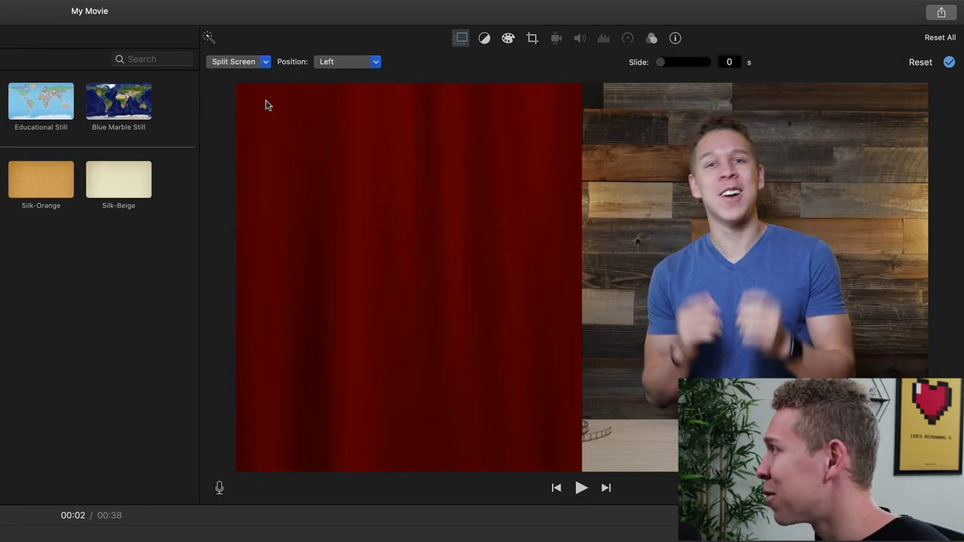
# Step: Try the curtain as an enlarged Picture in Picture over the man's face, and return the overlay to Cutaway
pyautogui.click(262, 63)
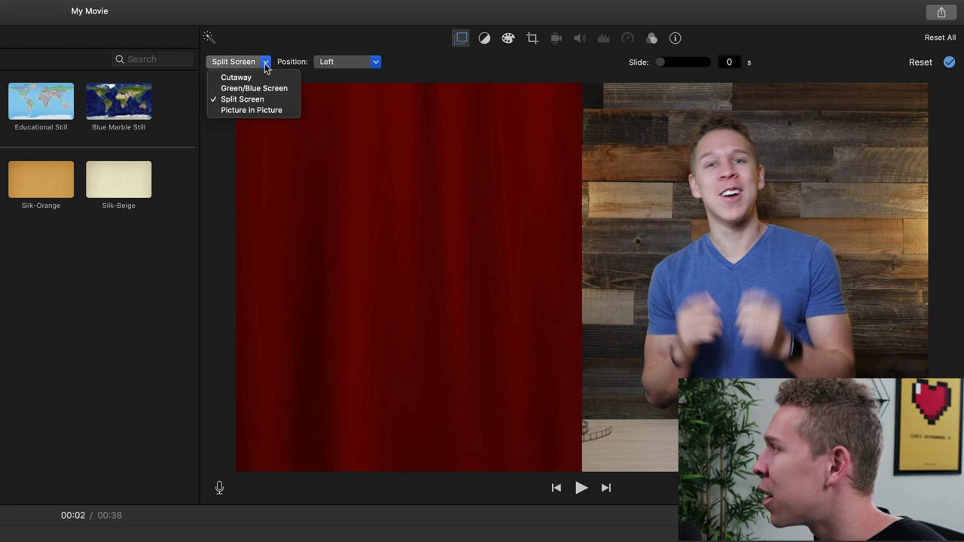
pyautogui.click(259, 111)
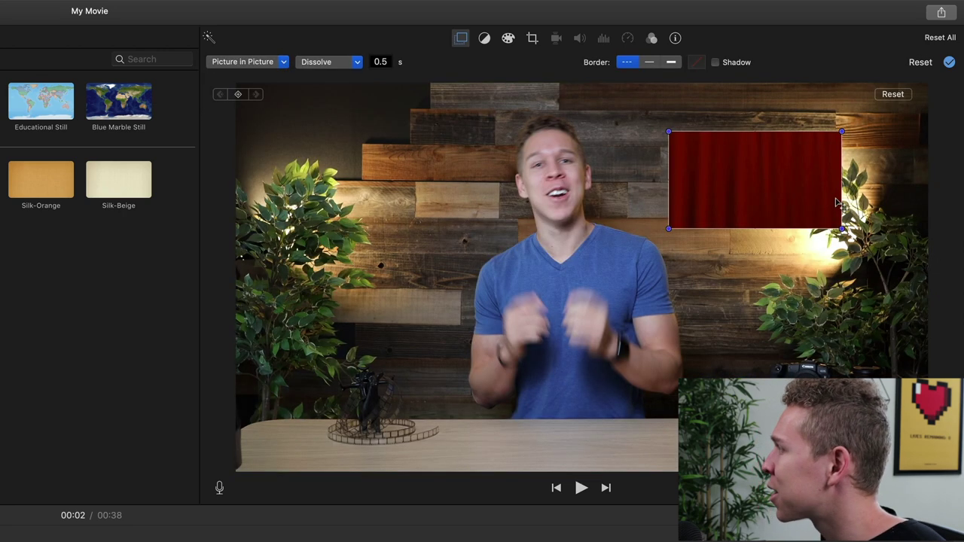
pyautogui.moveTo(744, 202); pyautogui.dragTo(609, 199)
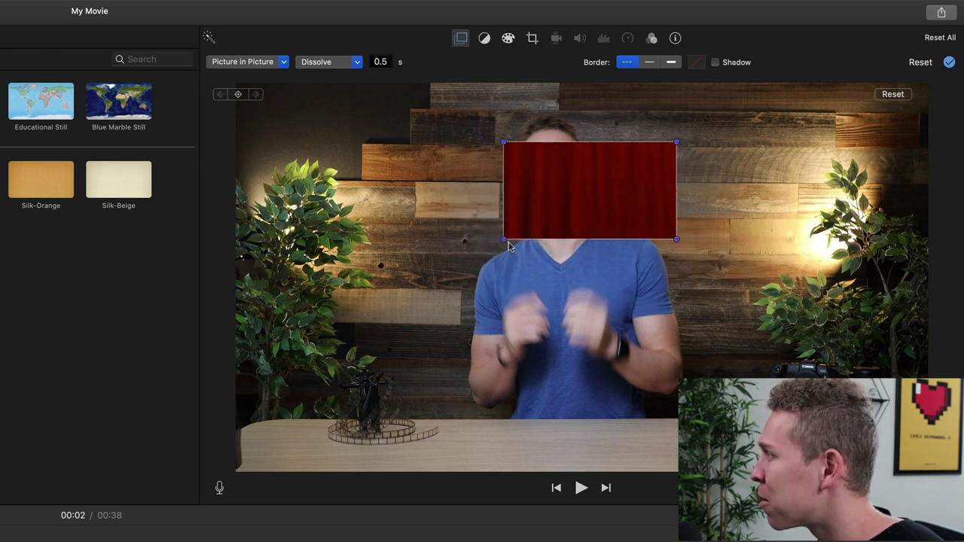
pyautogui.moveTo(507, 241); pyautogui.dragTo(527, 288)
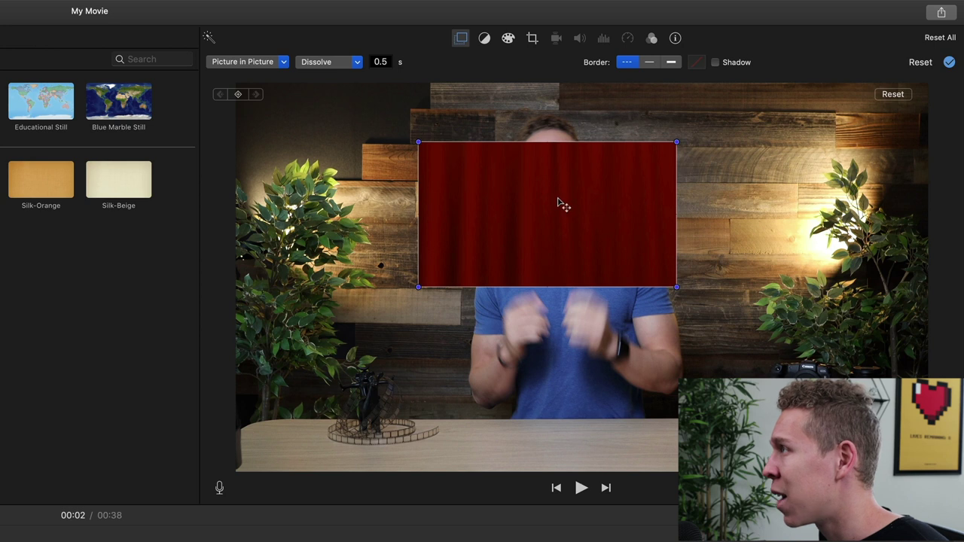
pyautogui.click(283, 63)
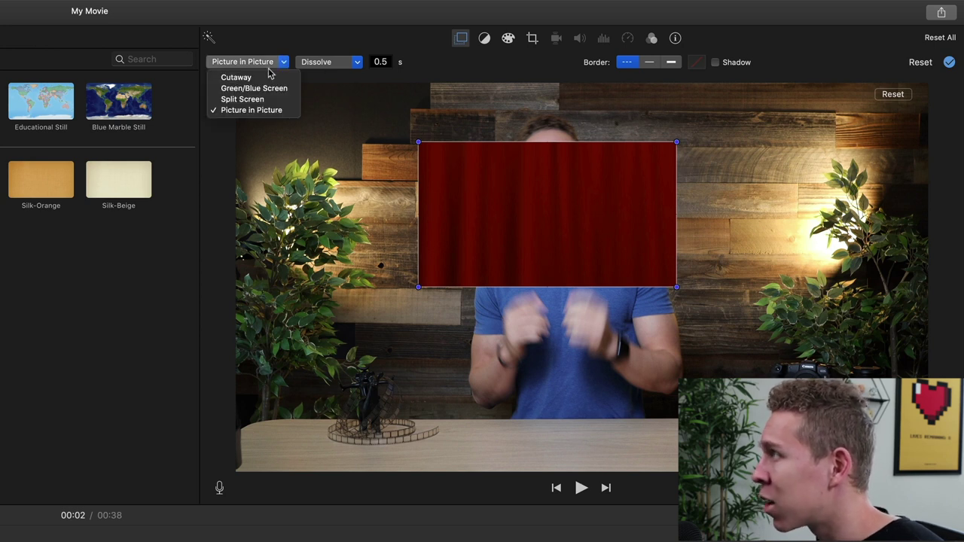
pyautogui.click(256, 78)
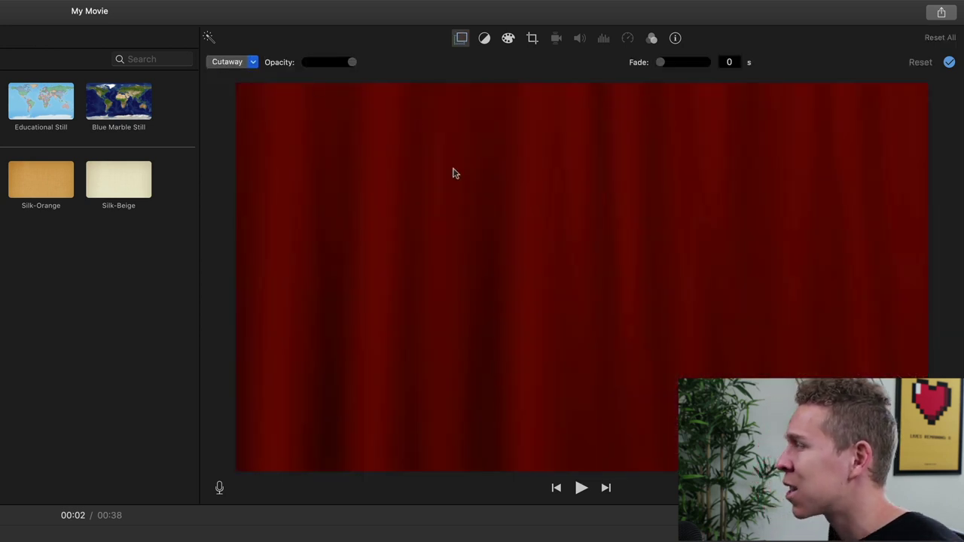
# Step: Brighten the curtain clip by raising its shadows in color correction
pyautogui.click(508, 41)
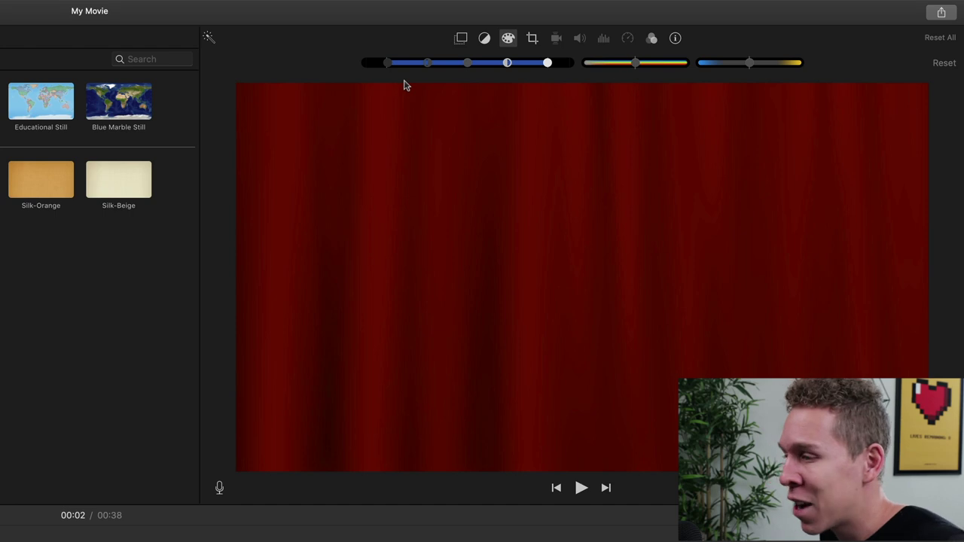
pyautogui.moveTo(387, 68); pyautogui.dragTo(411, 83)
pyautogui.moveTo(548, 64); pyautogui.dragTo(506, 70)
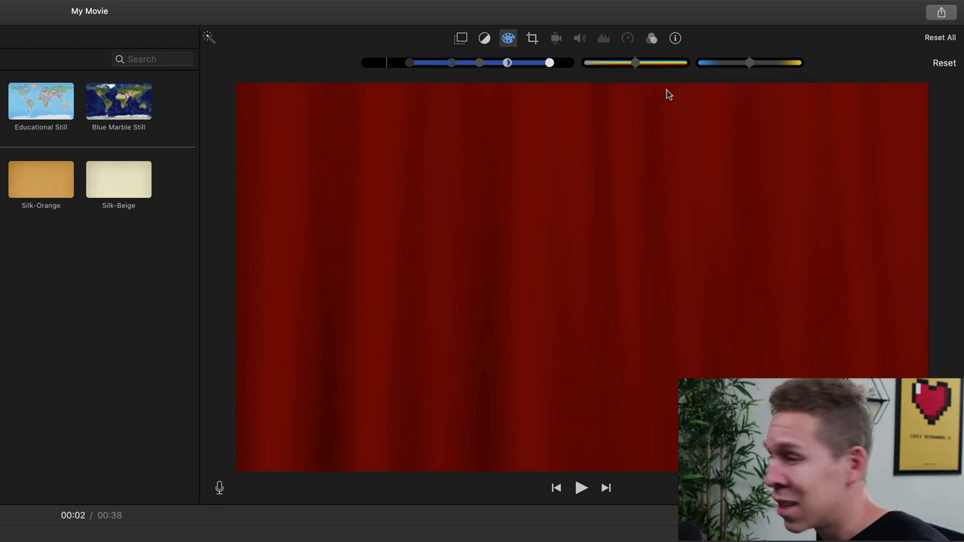
# Step: Recolor the curtain to dark blue with minimum saturation and the coolest color temperature, and raise its highlights
pyautogui.moveTo(639, 66)
pyautogui.mouseDown()
pyautogui.moveTo(706, 75)
pyautogui.moveTo(547, 73)
pyautogui.moveTo(660, 77)
pyautogui.moveTo(647, 77)
pyautogui.mouseUp()
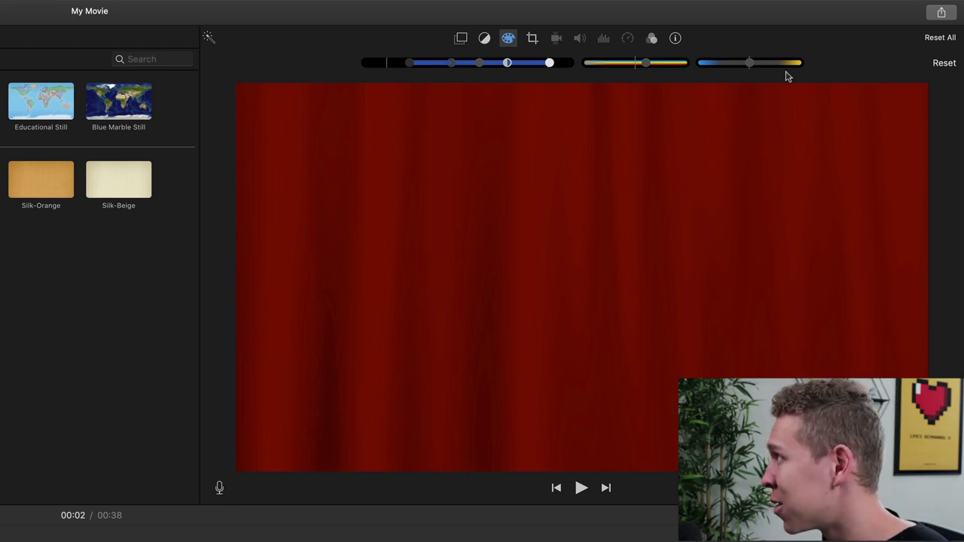
pyautogui.moveTo(750, 63); pyautogui.dragTo(791, 64)
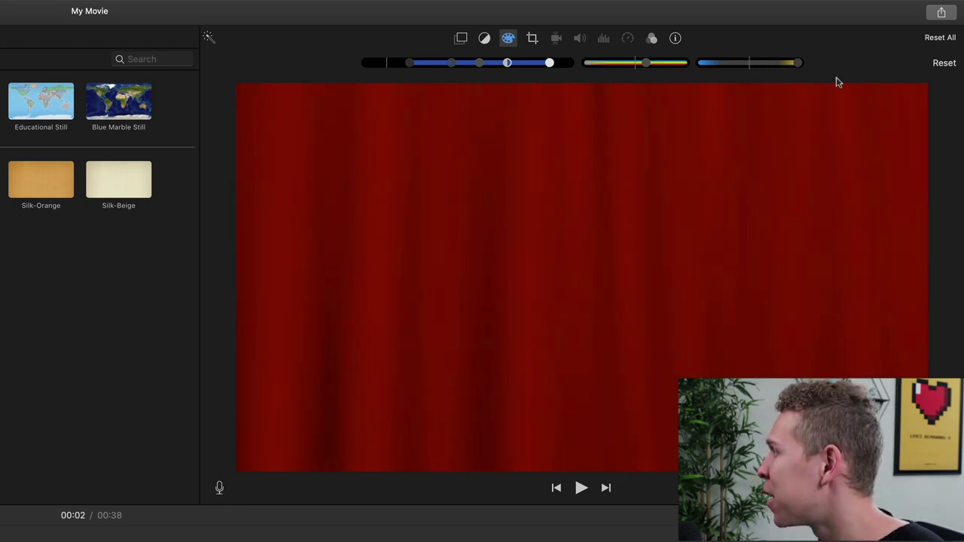
pyautogui.moveTo(846, 83); pyautogui.dragTo(650, 85)
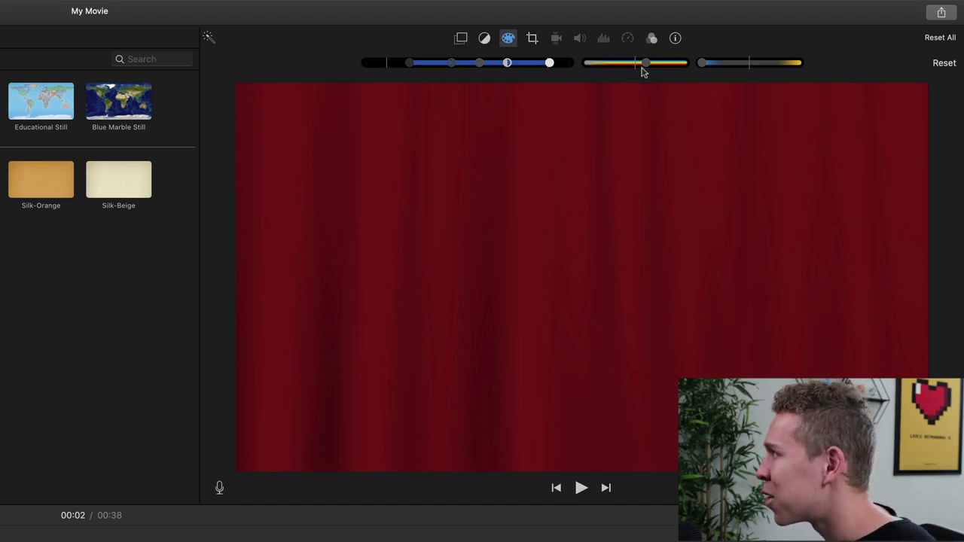
pyautogui.moveTo(645, 66); pyautogui.dragTo(565, 75)
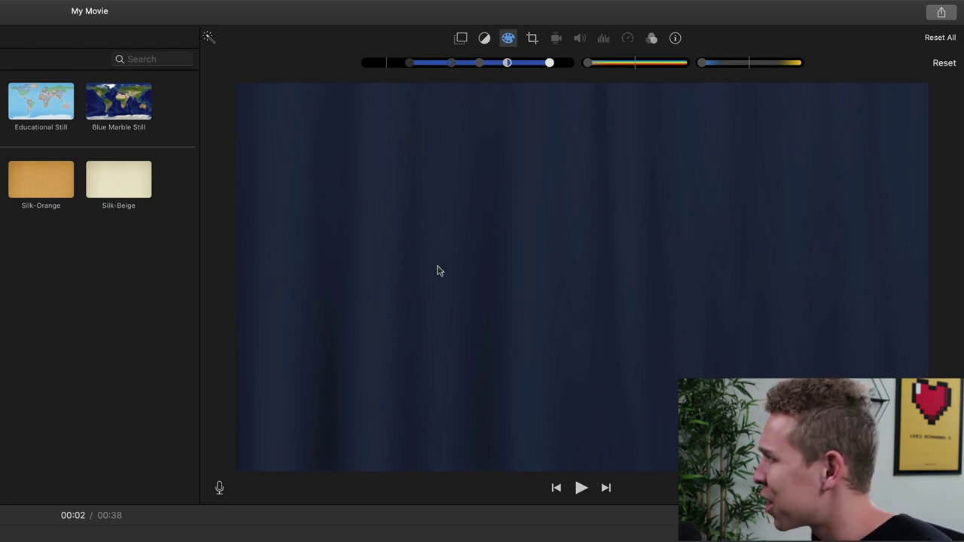
pyautogui.moveTo(478, 71); pyautogui.dragTo(536, 67)
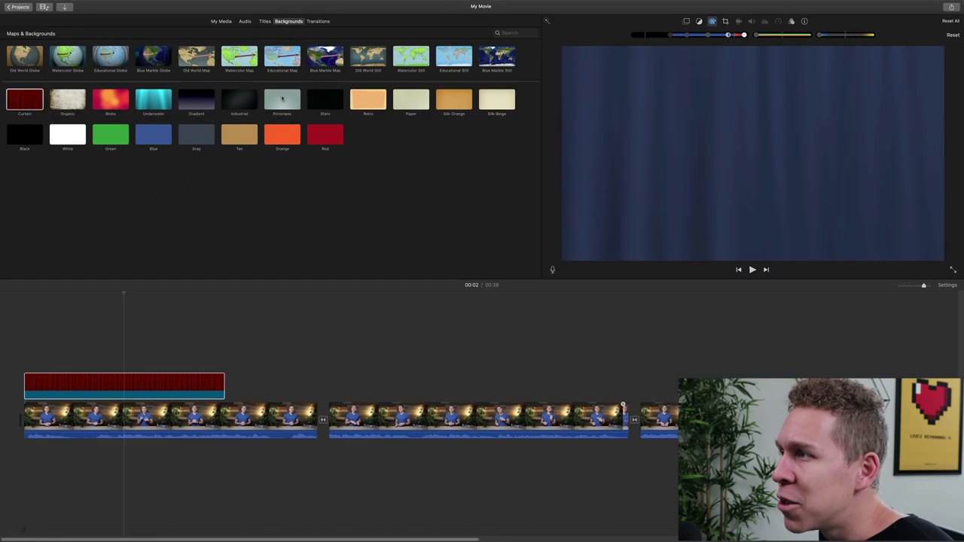
# Step: Add the Pinstripes background directly after the curtain clip and adjust its highlights slightly
pyautogui.moveTo(282, 99); pyautogui.dragTo(253, 345)
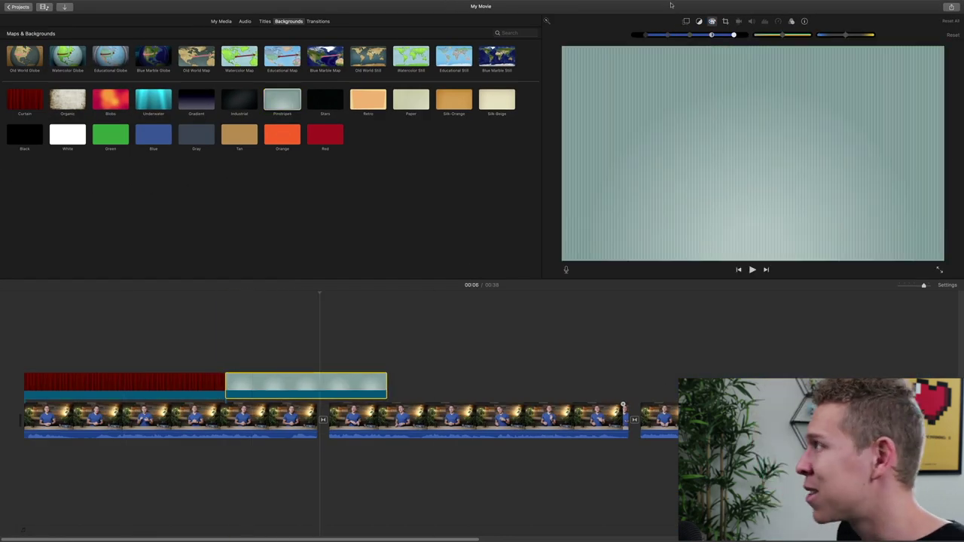
pyautogui.moveTo(733, 35)
pyautogui.mouseDown()
pyautogui.moveTo(690, 35)
pyautogui.moveTo(727, 37)
pyautogui.mouseUp()
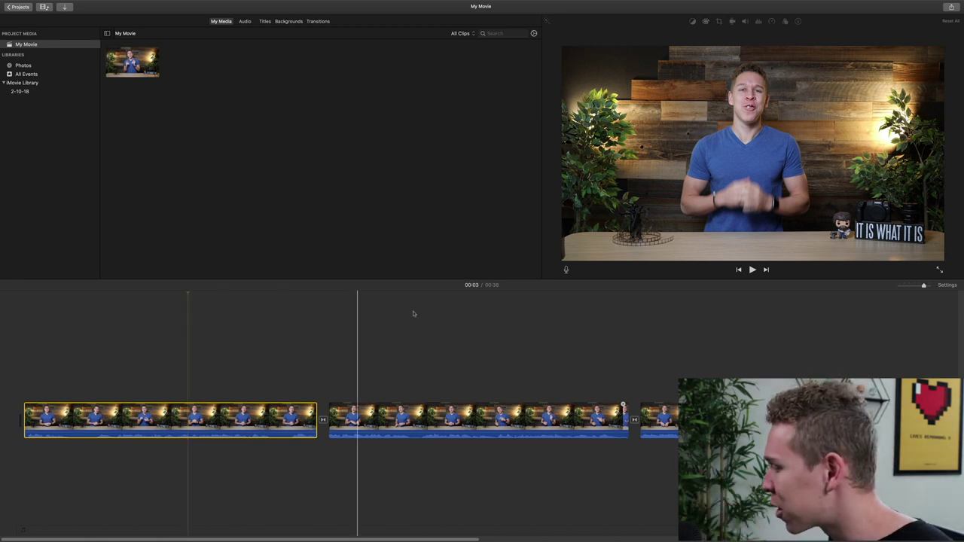
# Step: Add a freeze frame to the very short clip at about 00:18 in the timeline
pyautogui.click(816, 324)
pyautogui.hscroll(2, 798, 354)
pyautogui.hscroll(5, 795, 368)
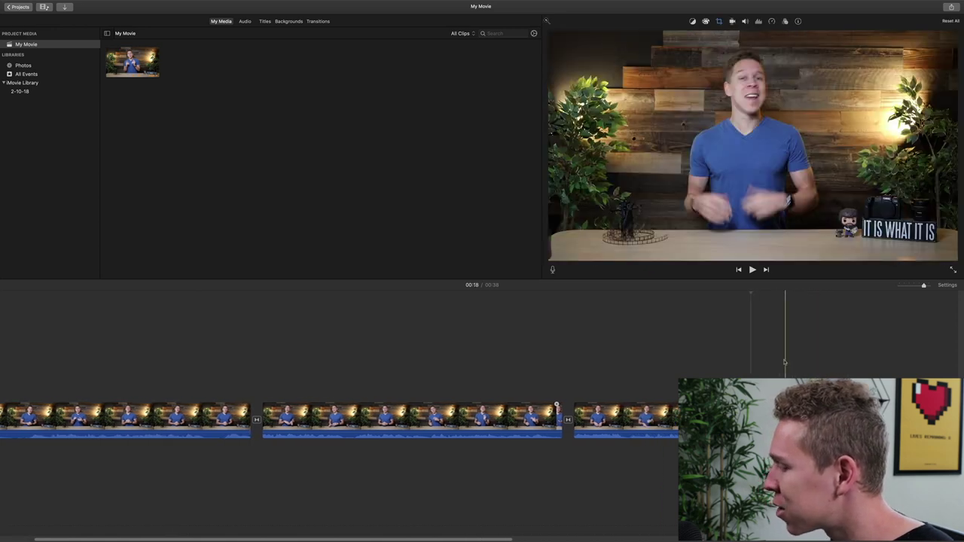
pyautogui.hscroll(4, 673, 368)
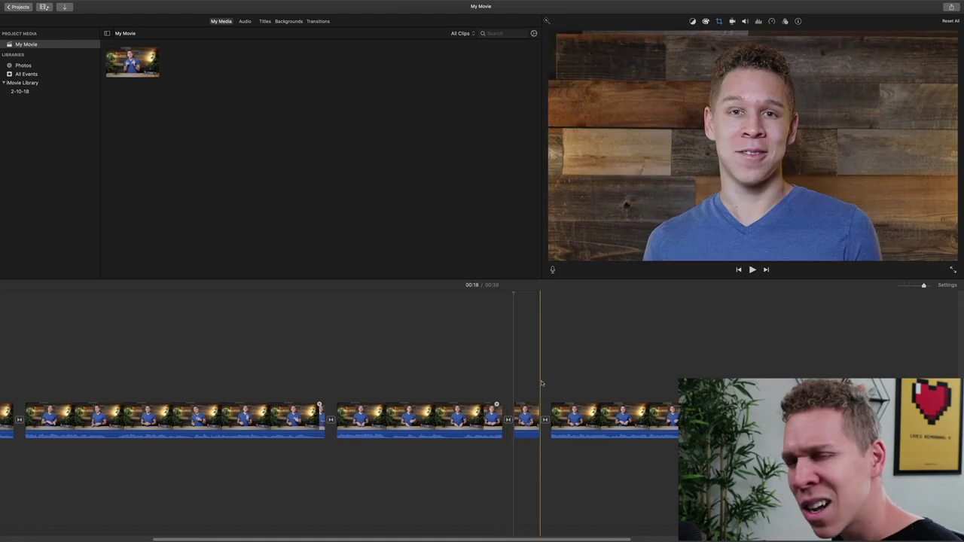
pyautogui.click(526, 419)
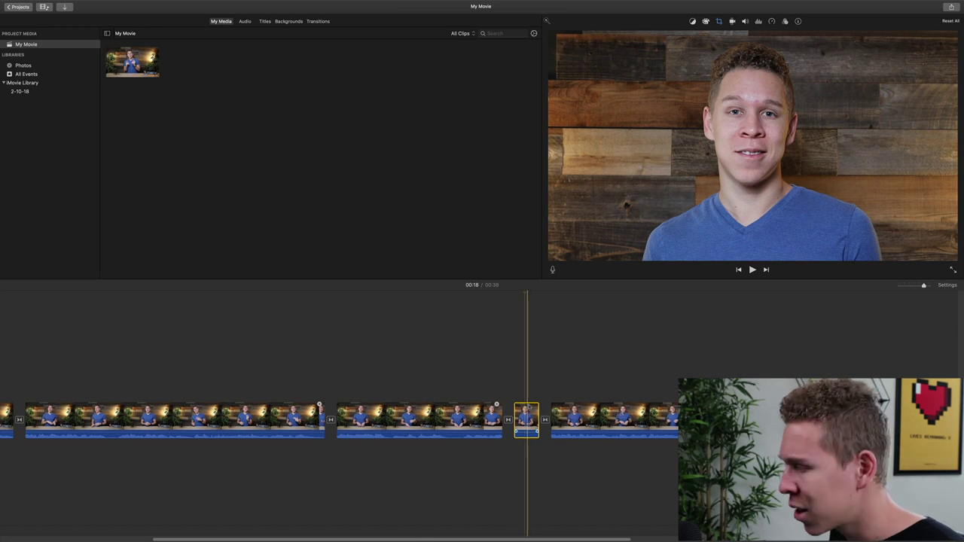
pyautogui.rightClick(529, 411)
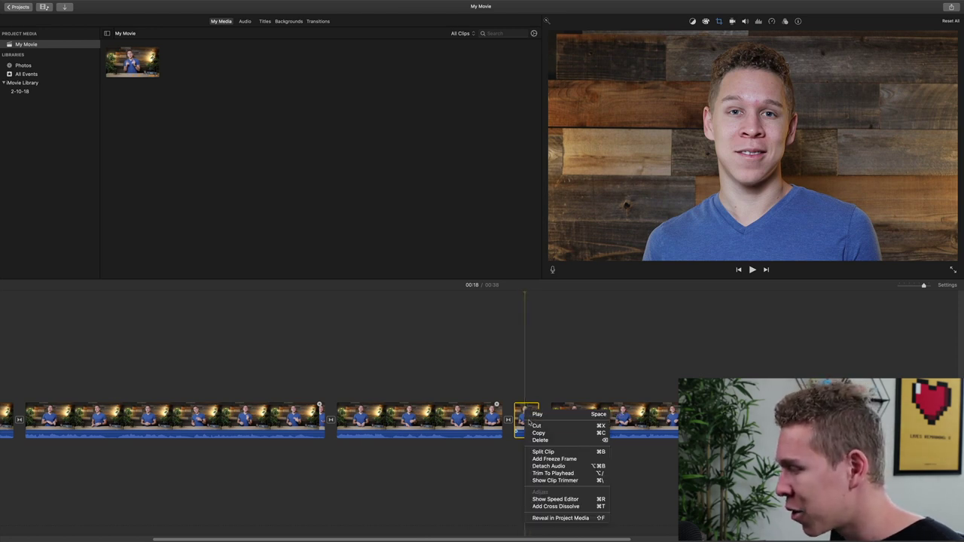
pyautogui.click(554, 459)
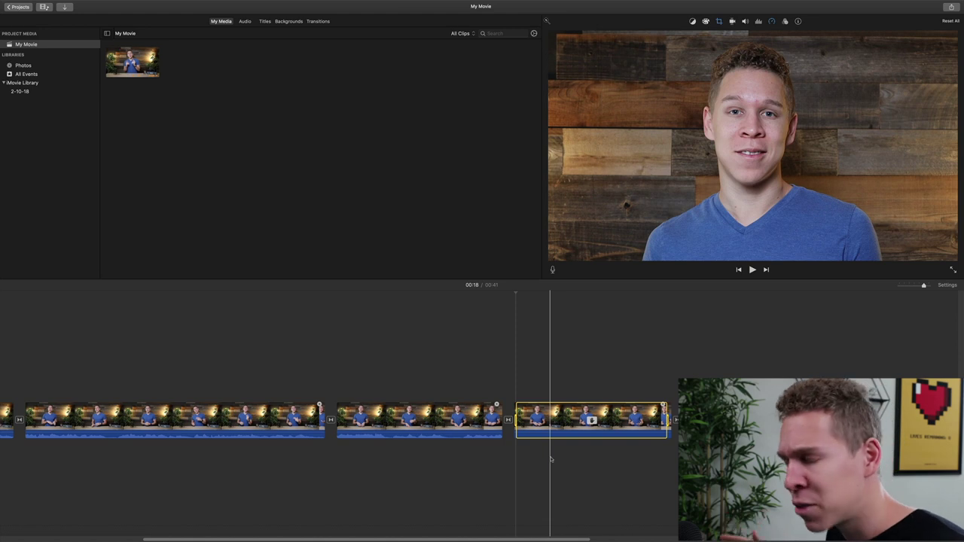
# Step: Play the timeline from just before the freeze frame to preview it
pyautogui.click(495, 386)
pyautogui.press('space')
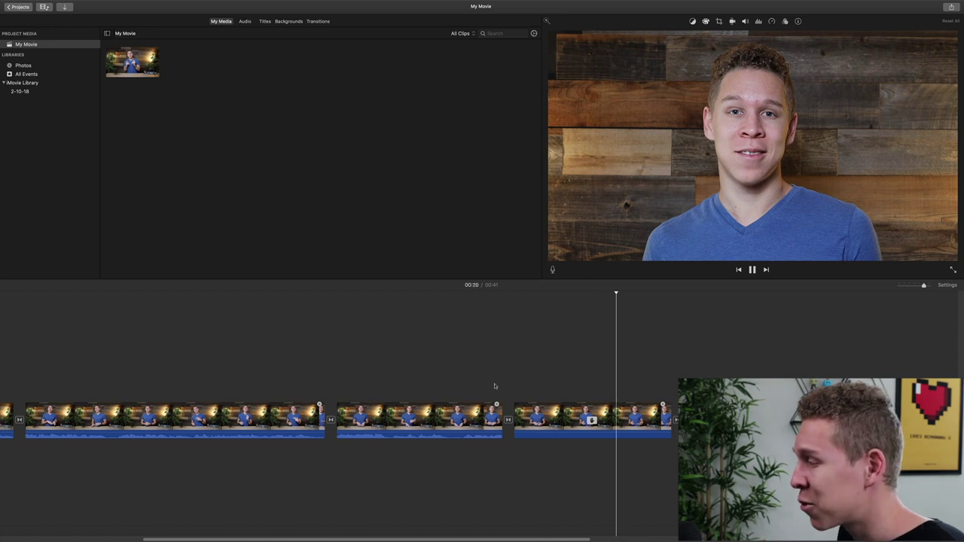
pyautogui.press('space')
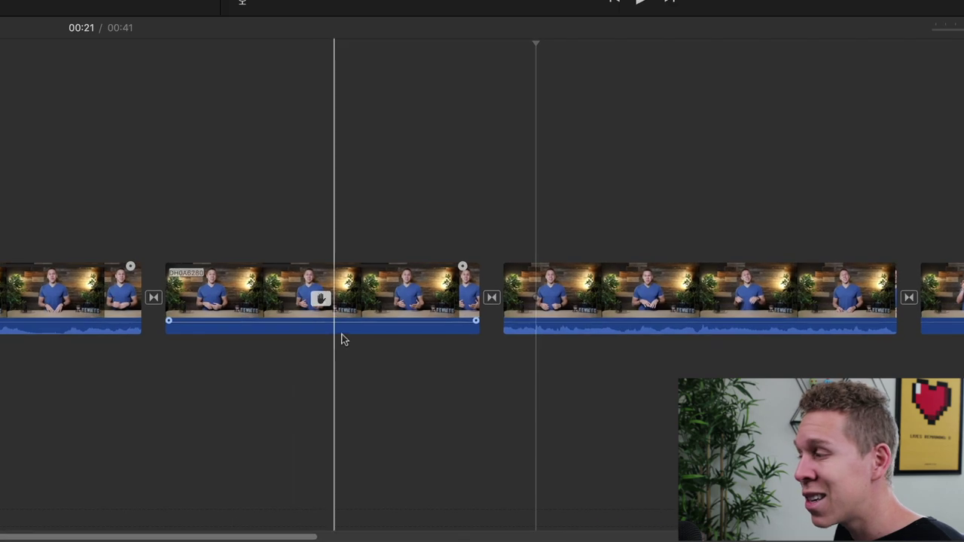
# Step: Lengthen the freeze frame by extending its end point so the whole project runs 00:45
pyautogui.click(320, 300)
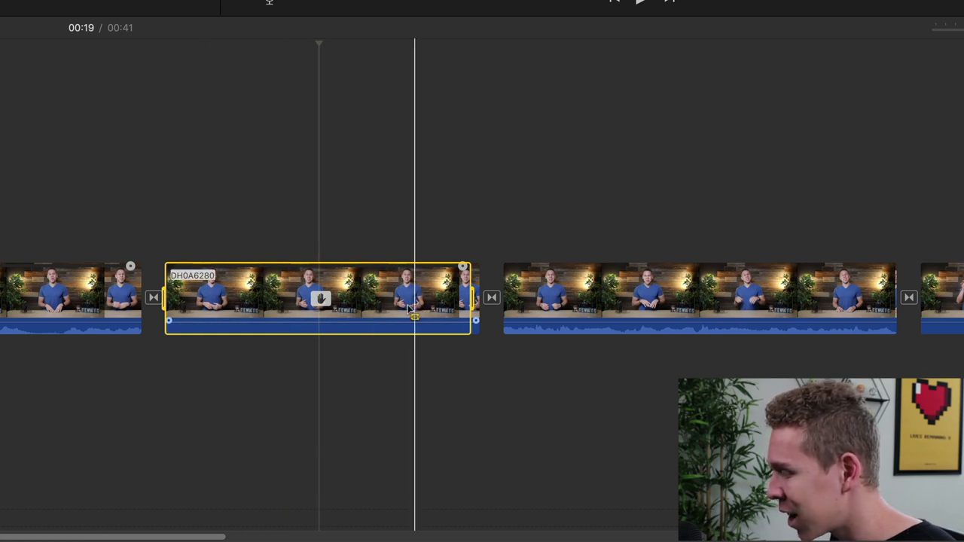
pyautogui.moveTo(471, 277); pyautogui.dragTo(465, 271)
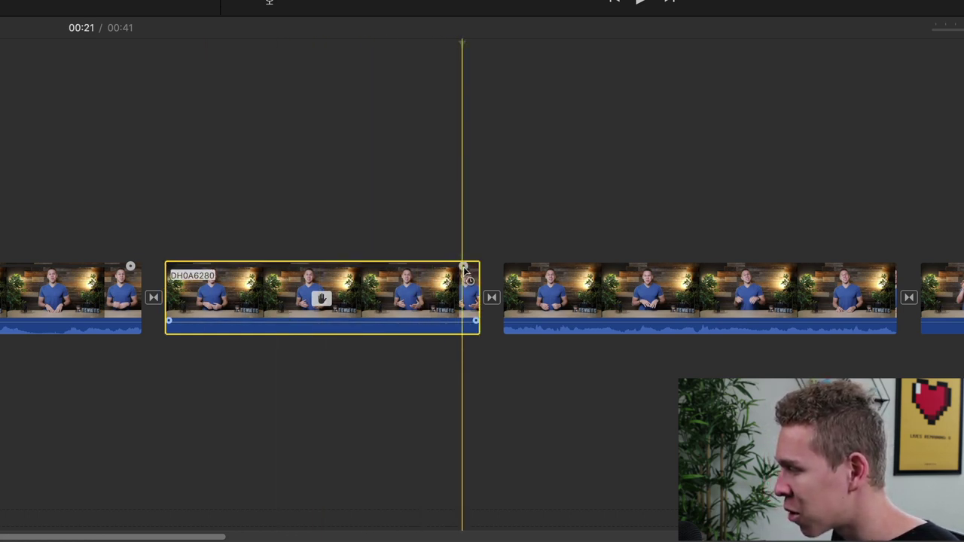
pyautogui.moveTo(465, 268); pyautogui.dragTo(840, 305)
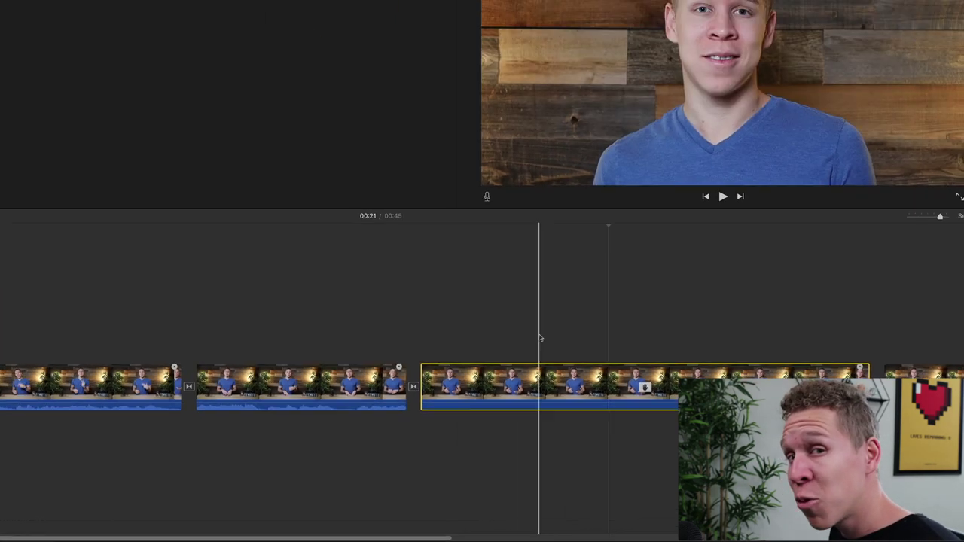
# Step: Select a short range in the second clip of the timeline, starting at about 00:08
pyautogui.hscroll(-10, 608, 381)
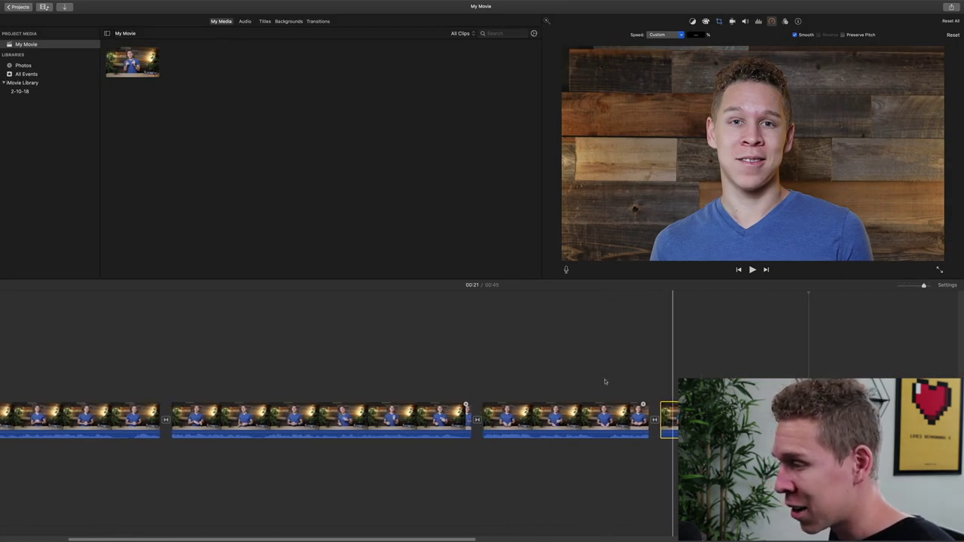
pyautogui.hscroll(-2, 553, 382)
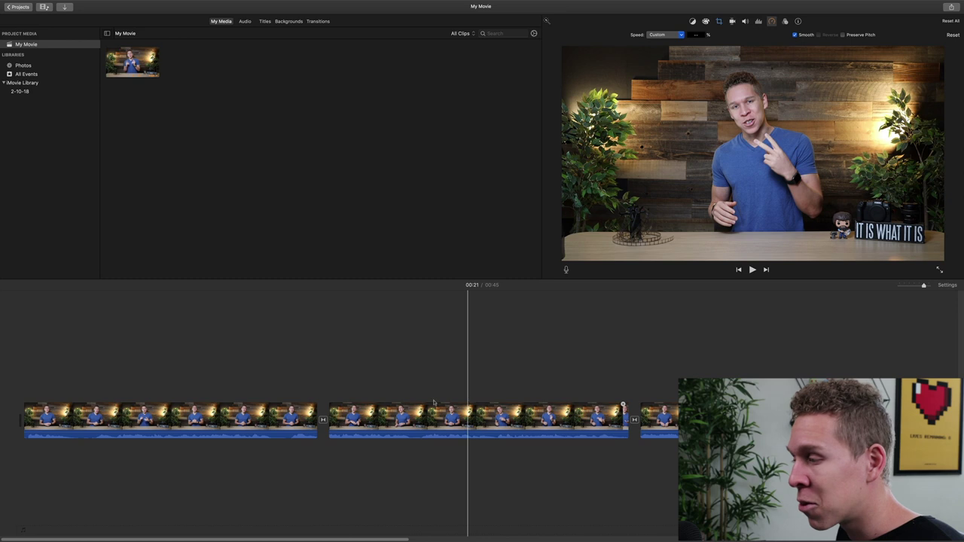
pyautogui.click(414, 418)
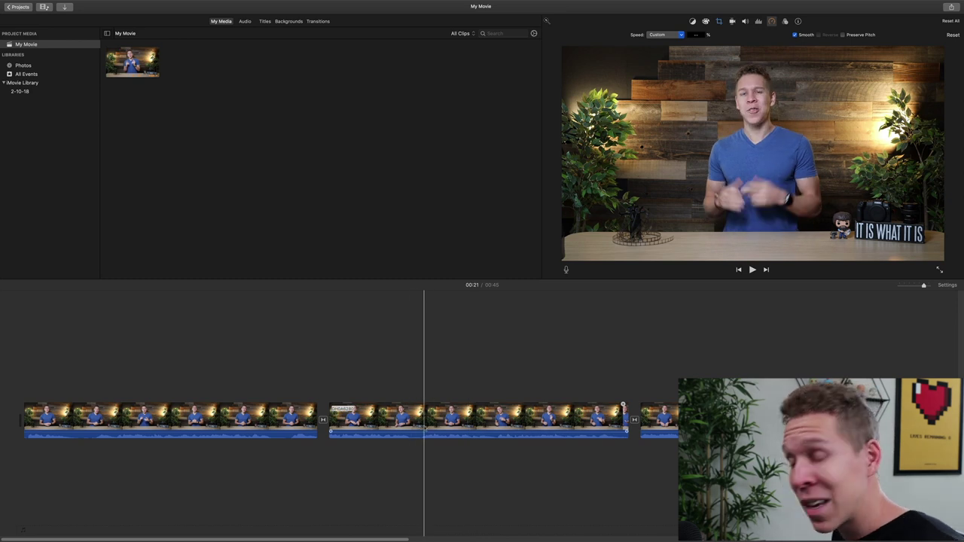
pyautogui.click(424, 426)
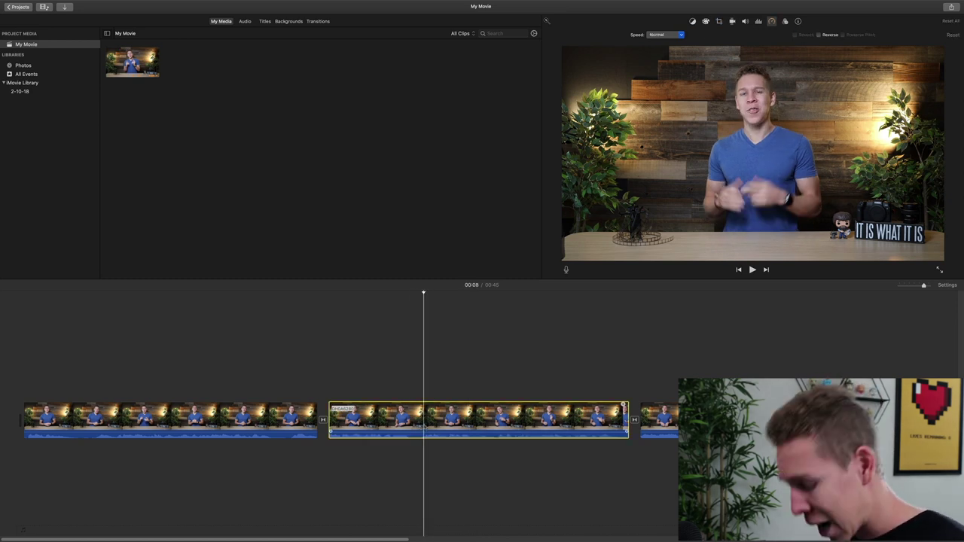
pyautogui.press('super+b')
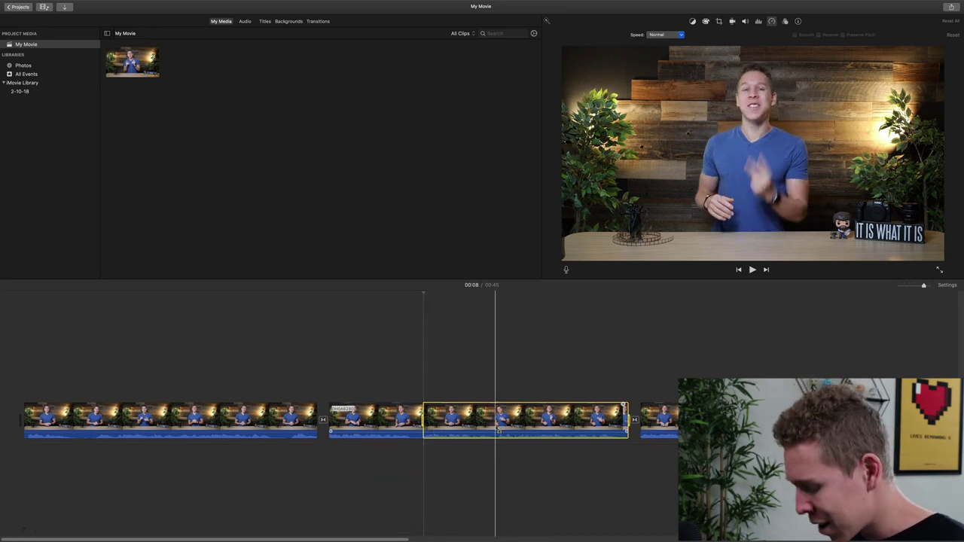
pyautogui.press('super+b')
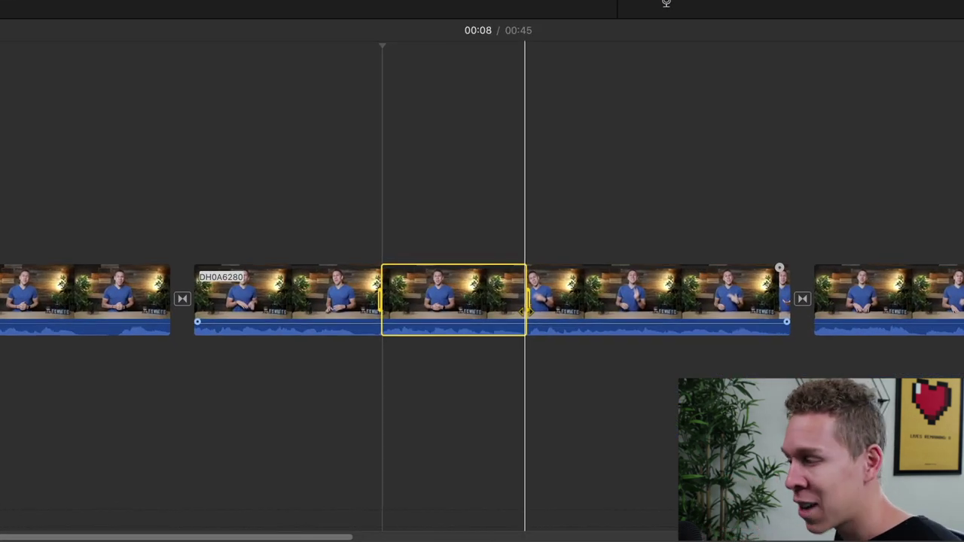
pyautogui.press('Left')
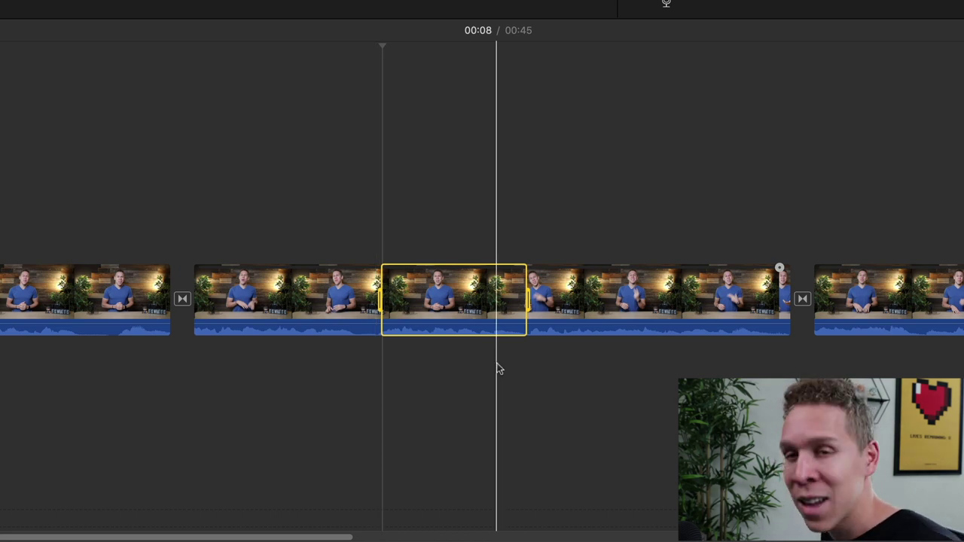
# Step: Add a freeze frame across the selected range and shorten it by moving its end point earlier
pyautogui.rightClick(472, 303)
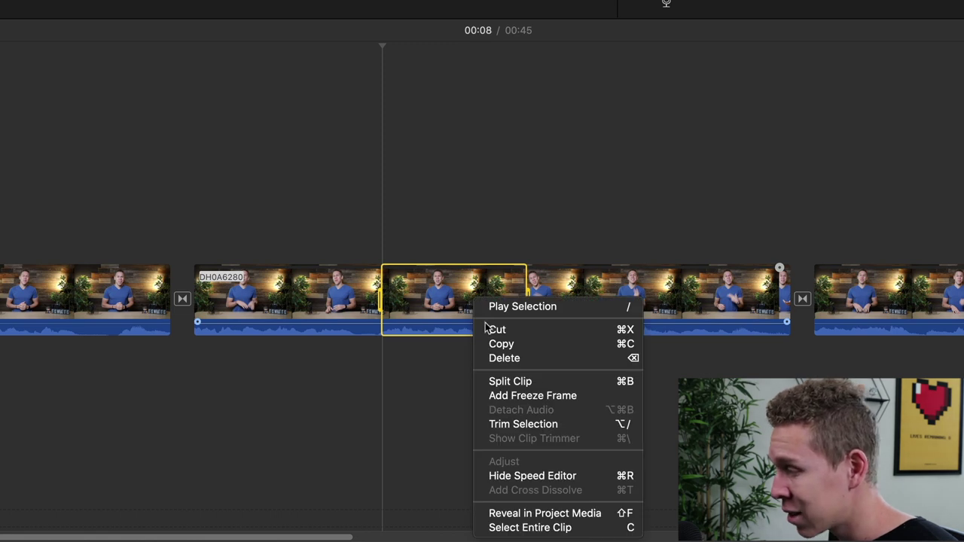
pyautogui.click(518, 396)
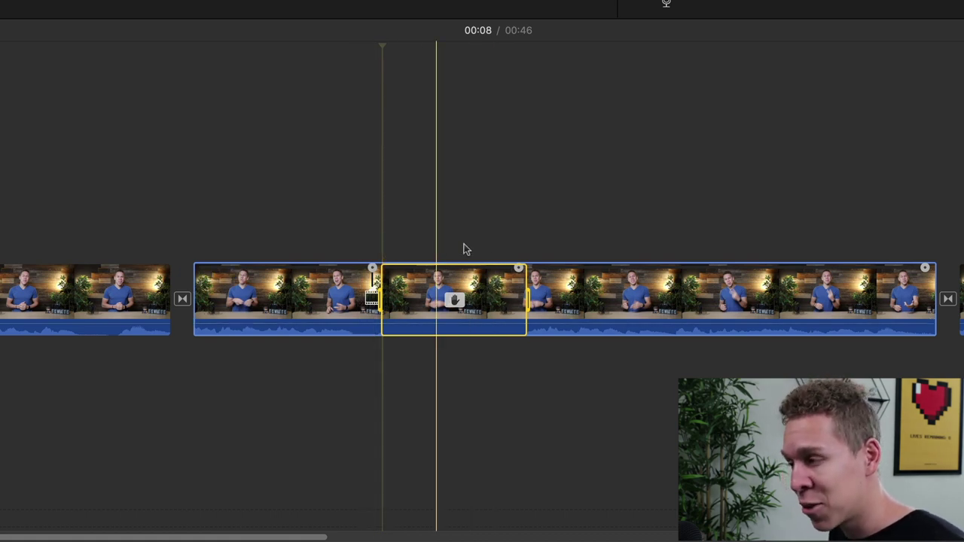
pyautogui.moveTo(520, 280); pyautogui.dragTo(459, 292)
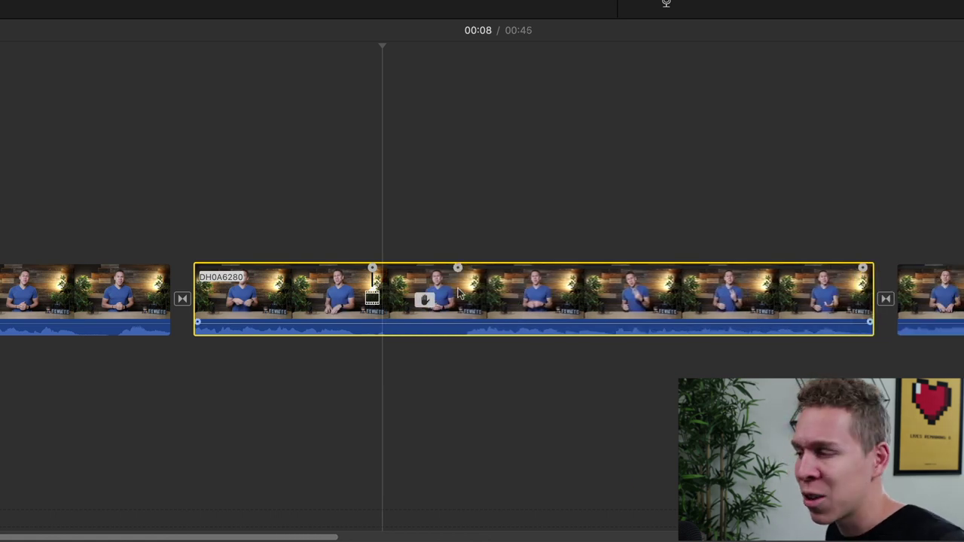
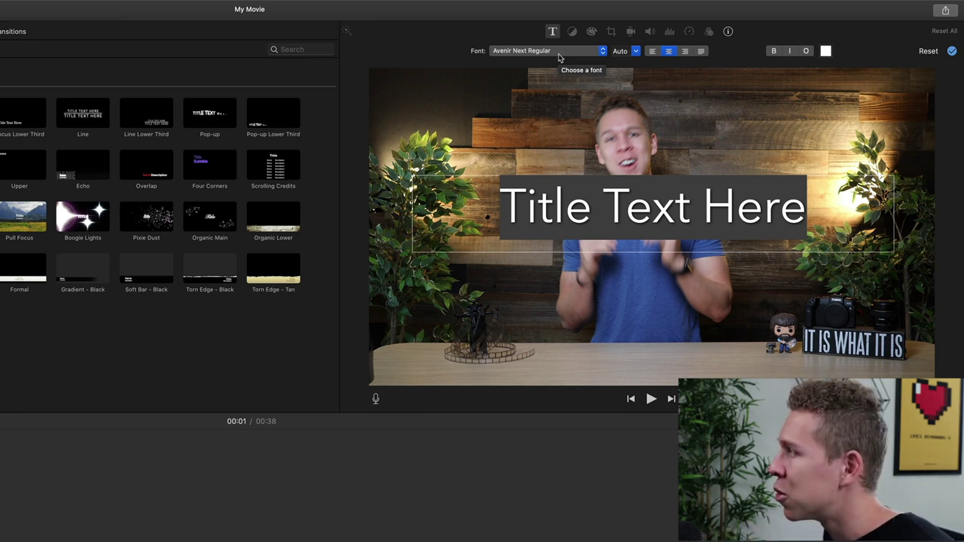
# Step: Browse the complete font collection, set the title text to the Papyrus family, and close the font window
pyautogui.click(558, 56)
pyautogui.scroll(2, 538, 37)
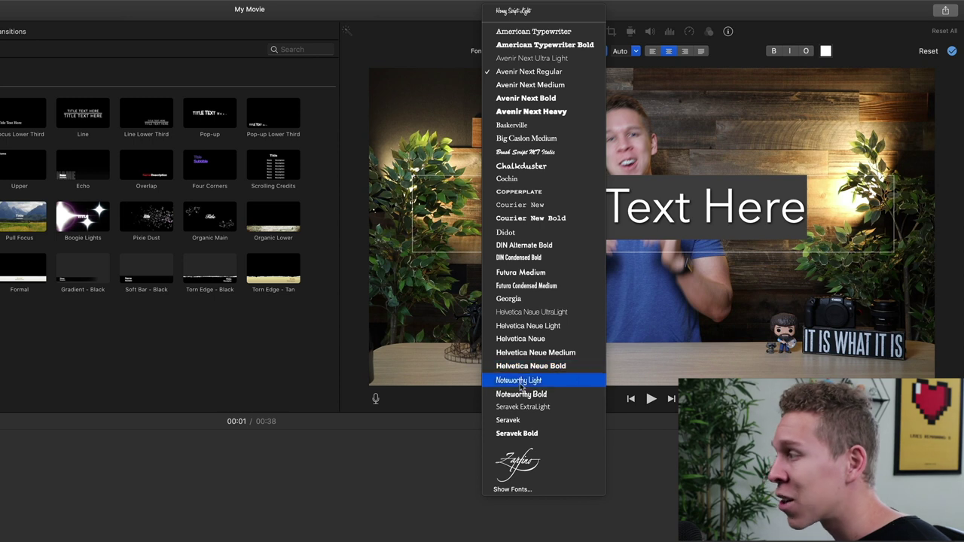
pyautogui.click(536, 490)
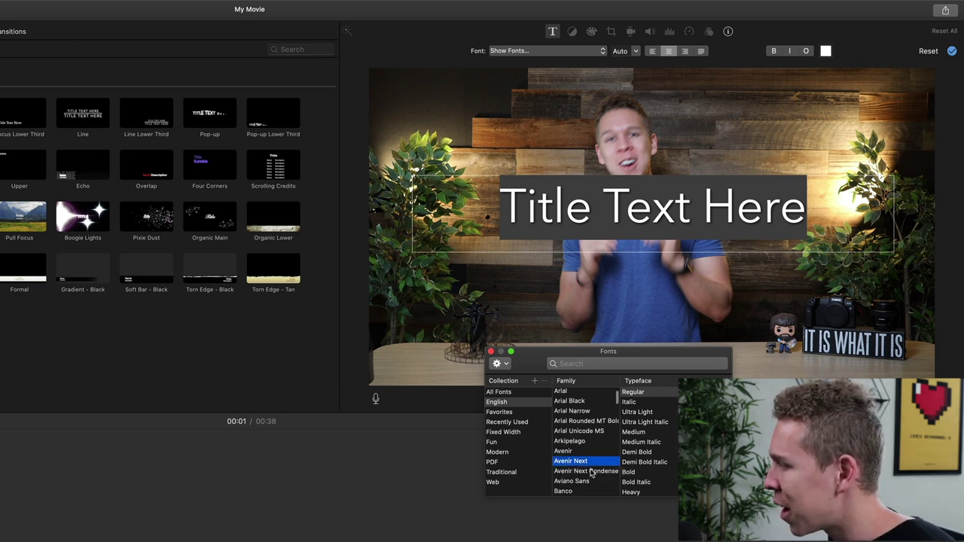
pyautogui.scroll(-10, 592, 473)
pyautogui.scroll(-15, 592, 473)
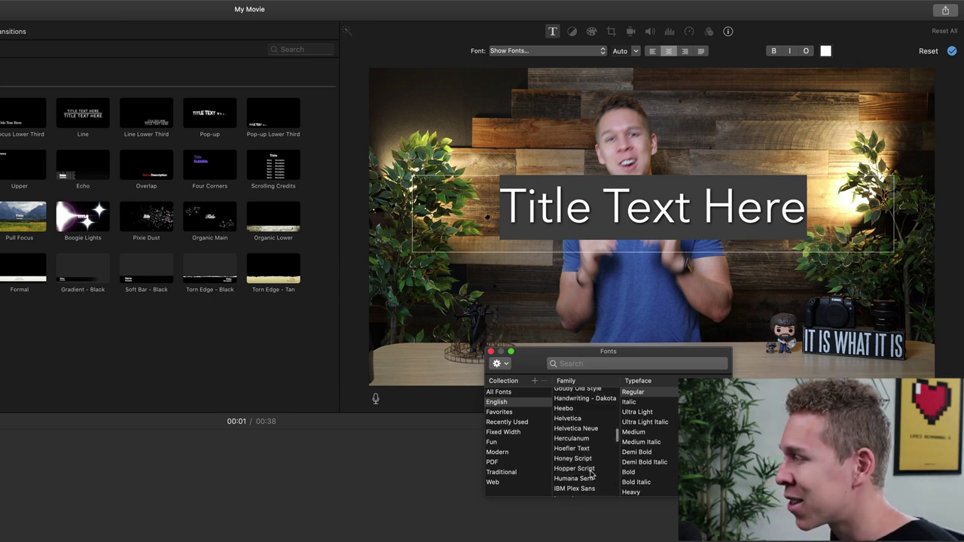
pyautogui.scroll(-6, 591, 473)
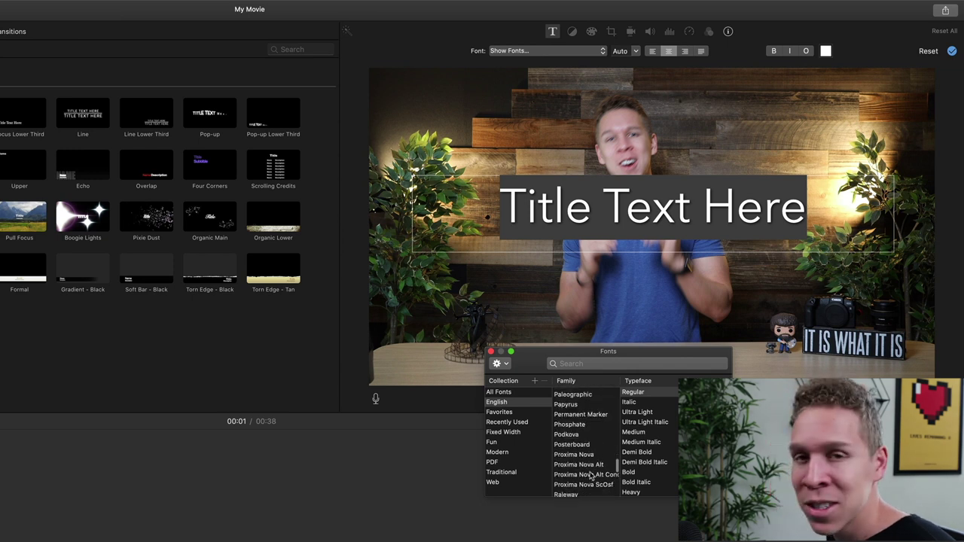
pyautogui.scroll(-10, 592, 476)
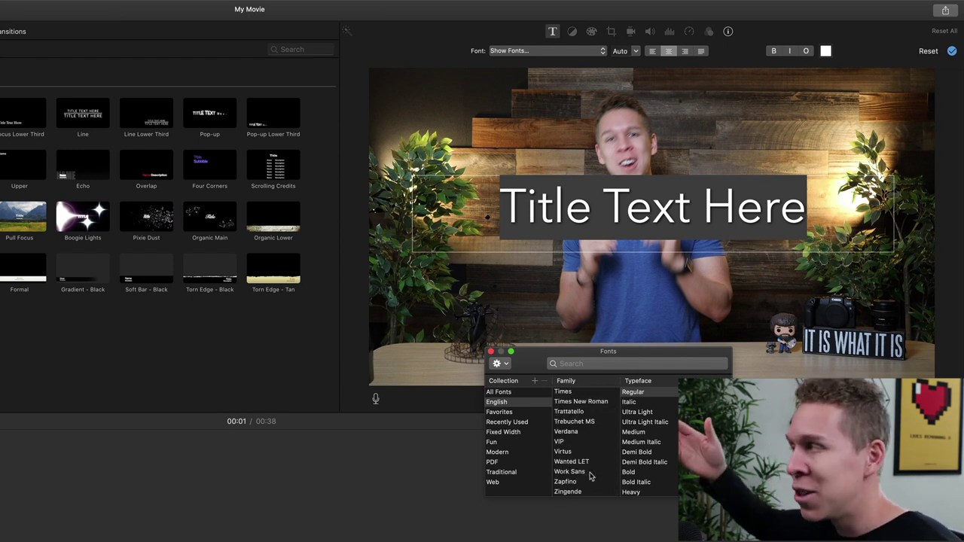
pyautogui.scroll(15, 591, 476)
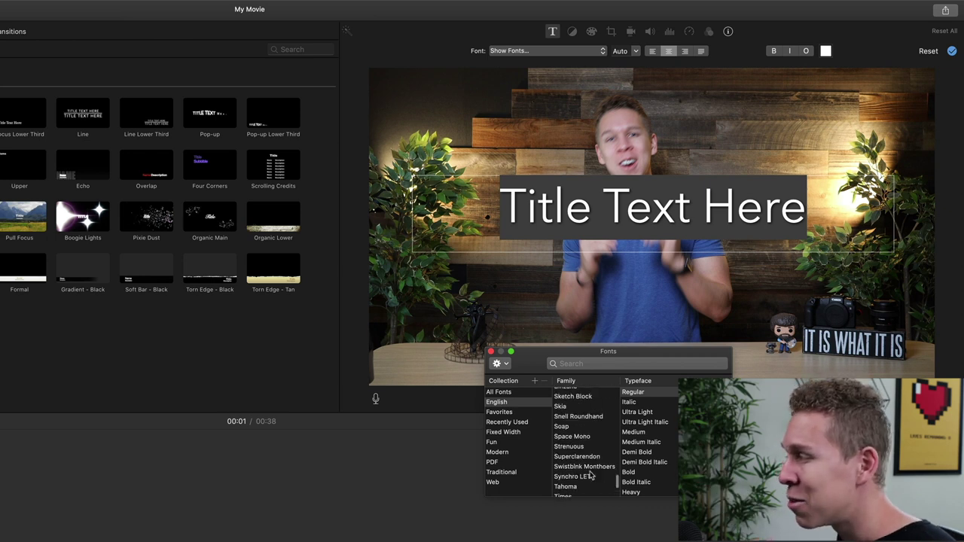
pyautogui.scroll(2, 591, 475)
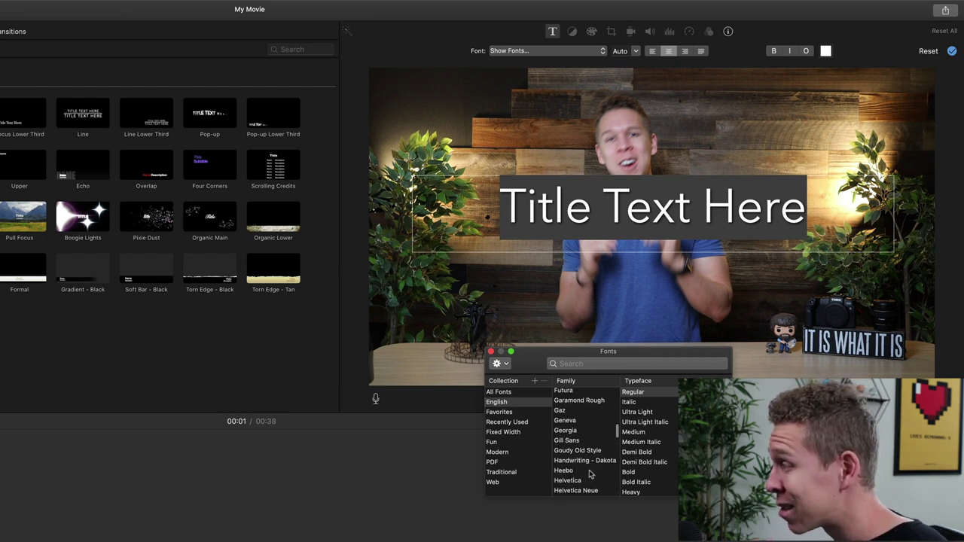
pyautogui.scroll(-10, 588, 471)
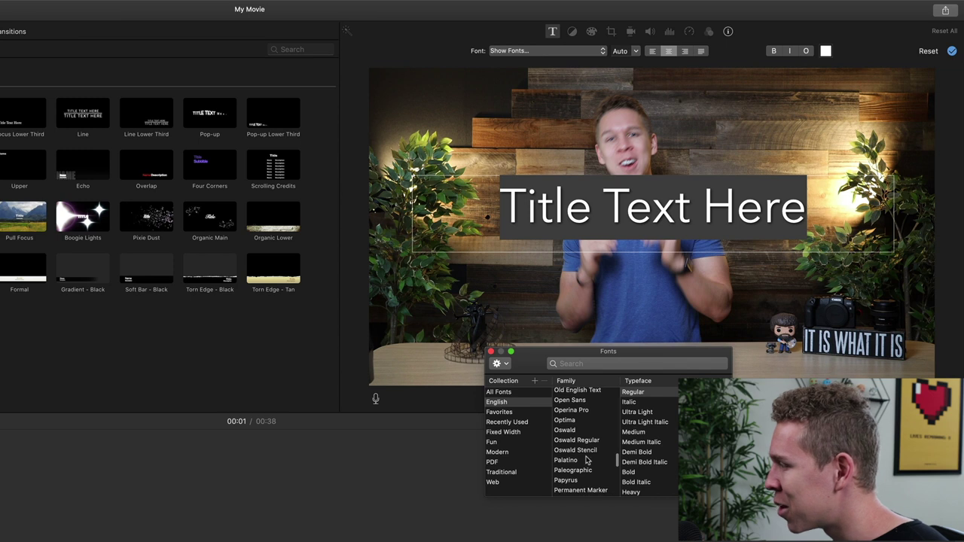
pyautogui.click(574, 480)
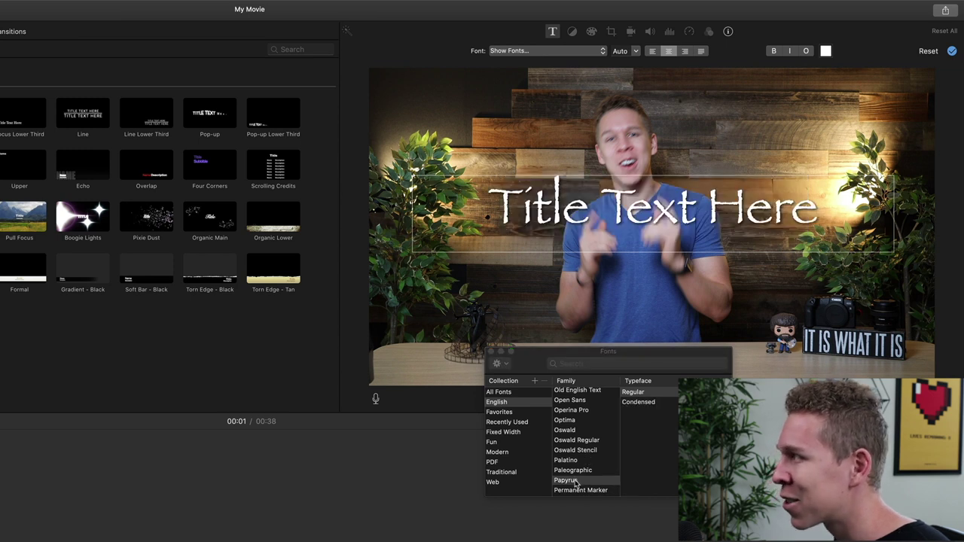
pyautogui.click(491, 353)
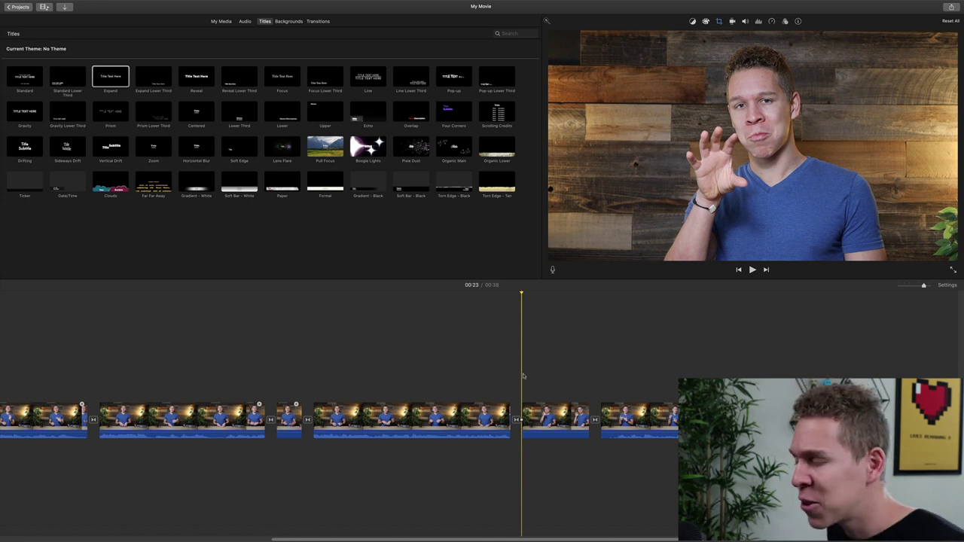
# Step: Mark the start of a range selection at about 00:28 in the clip following the short close-up clip
pyautogui.hscroll(3, 523, 376)
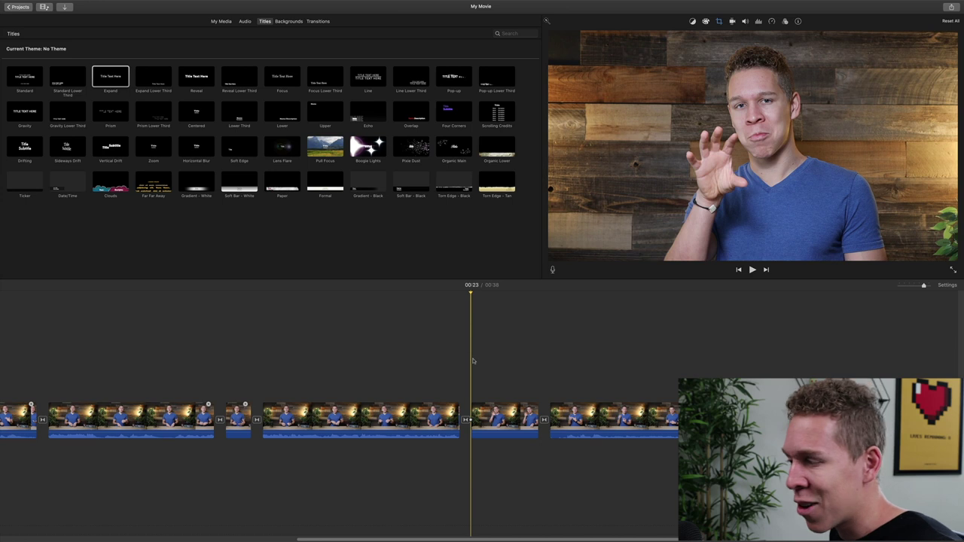
pyautogui.hscroll(-1, 472, 361)
pyautogui.click(503, 417)
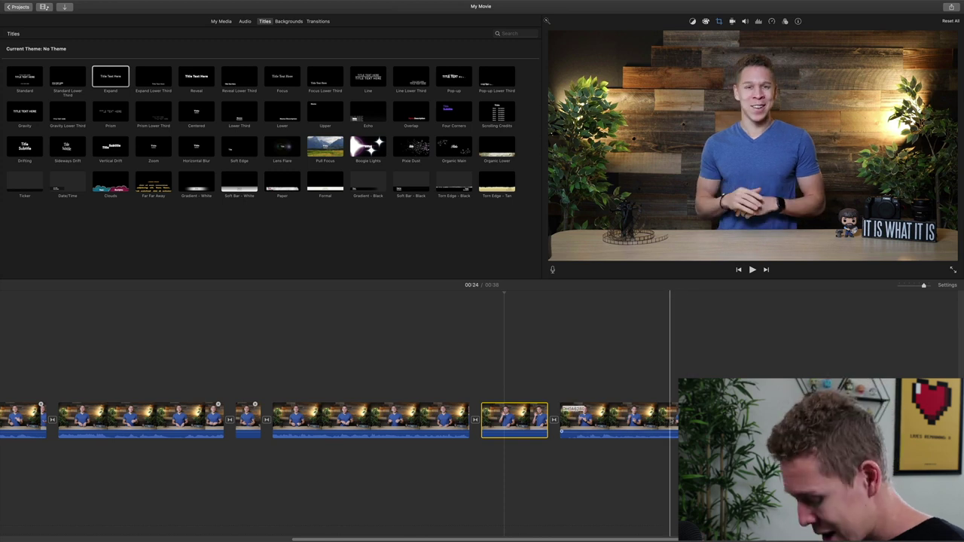
pyautogui.click(669, 418)
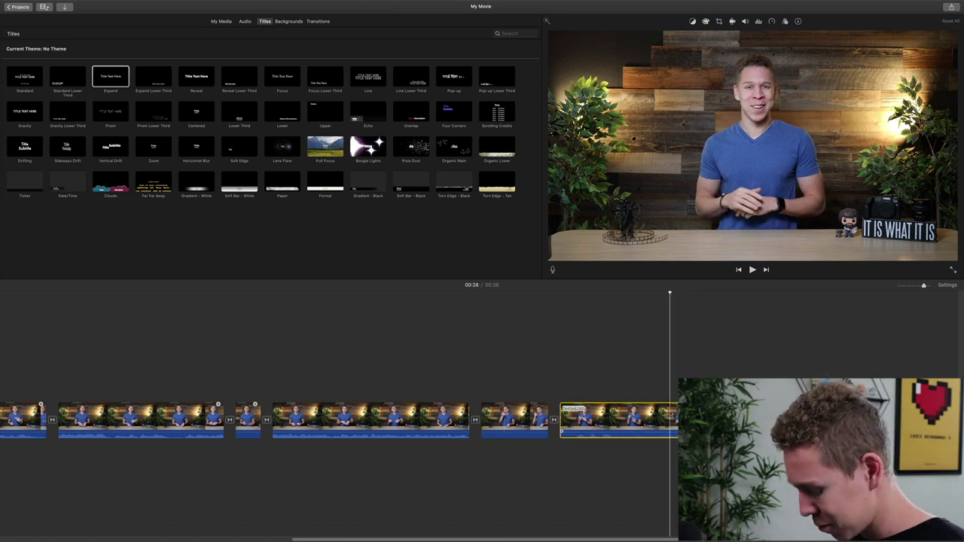
pyautogui.press('space')
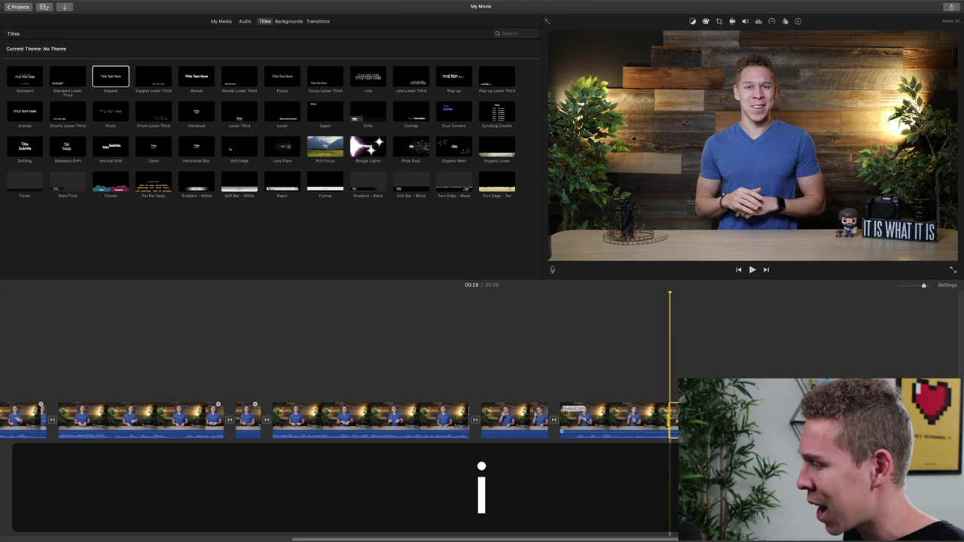
pyautogui.press('space')
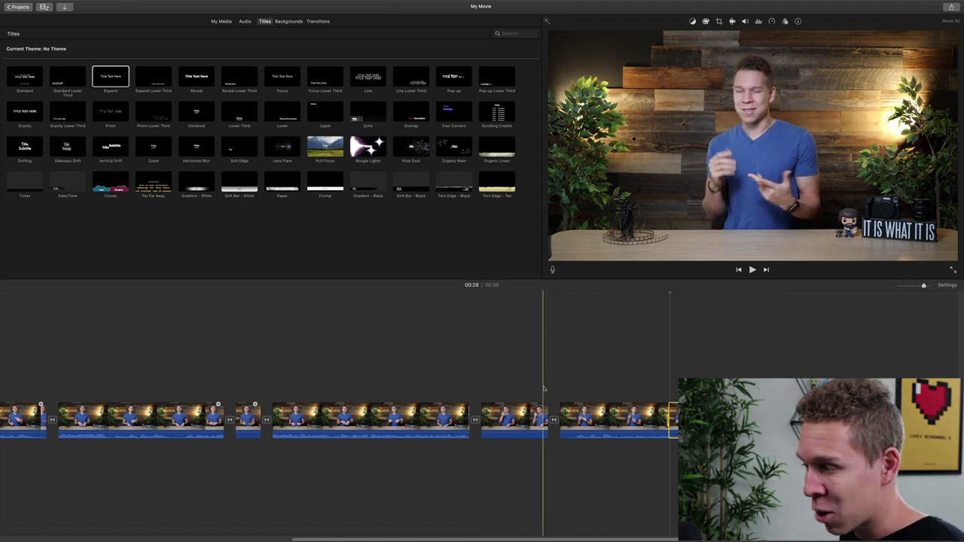
# Step: Apply a 50% Instant Replay to the short close-up clip at about 00:24
pyautogui.click(508, 417)
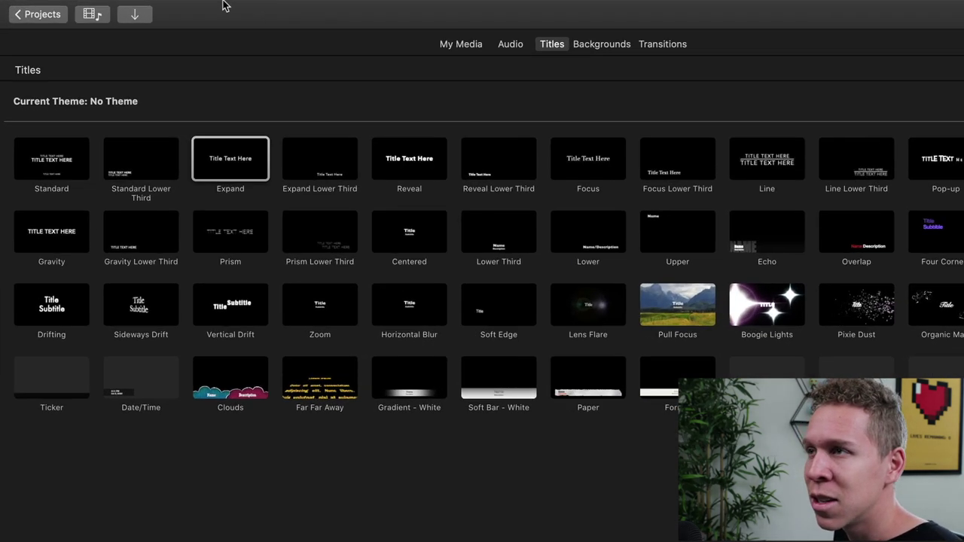
pyautogui.moveTo(105, 3)
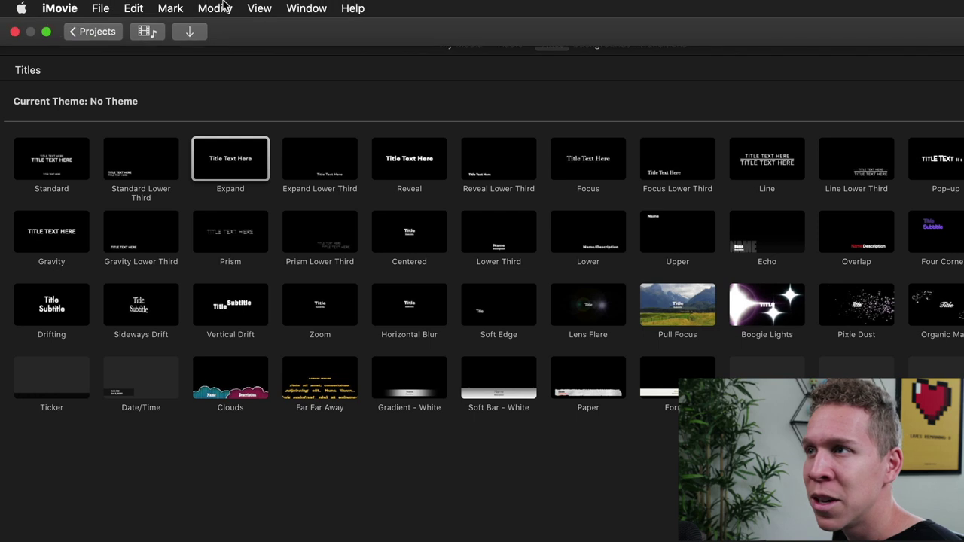
pyautogui.click(207, 12)
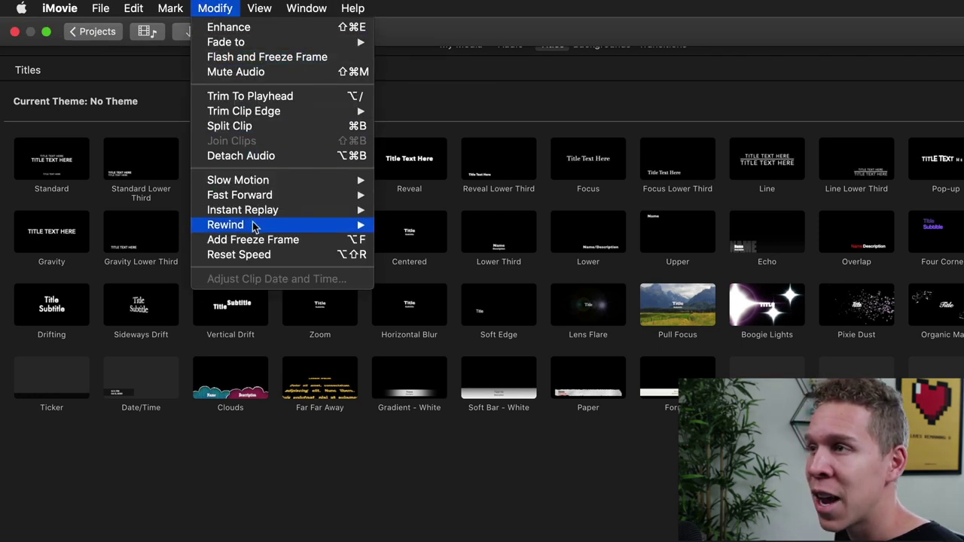
pyautogui.moveTo(257, 217)
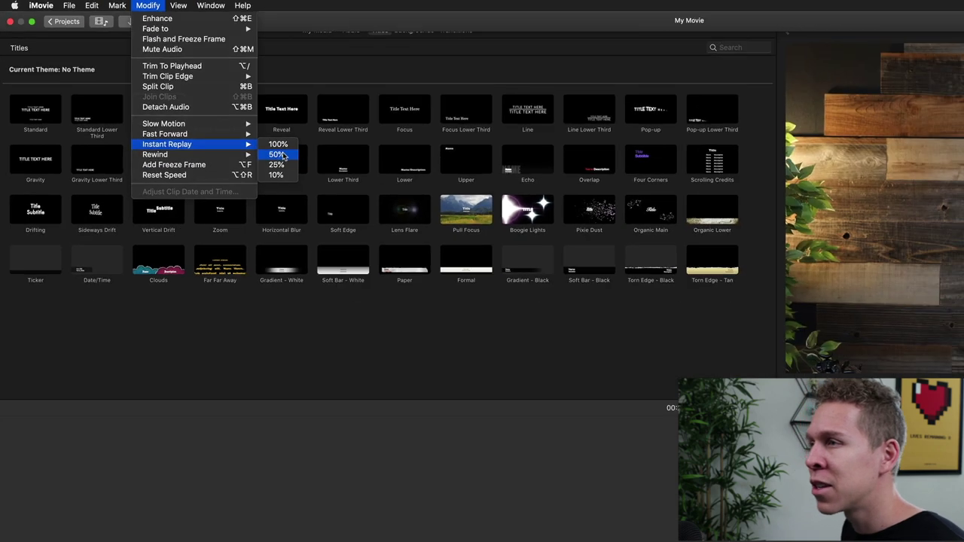
pyautogui.click(404, 225)
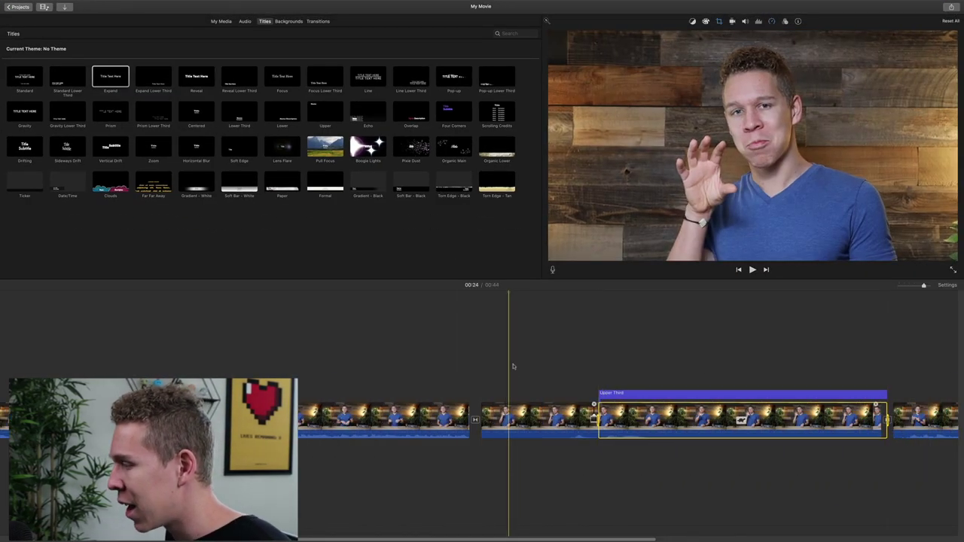
# Step: Play the timeline from the start of the close-up clip at 00:23 to preview its instant replay
pyautogui.click(482, 363)
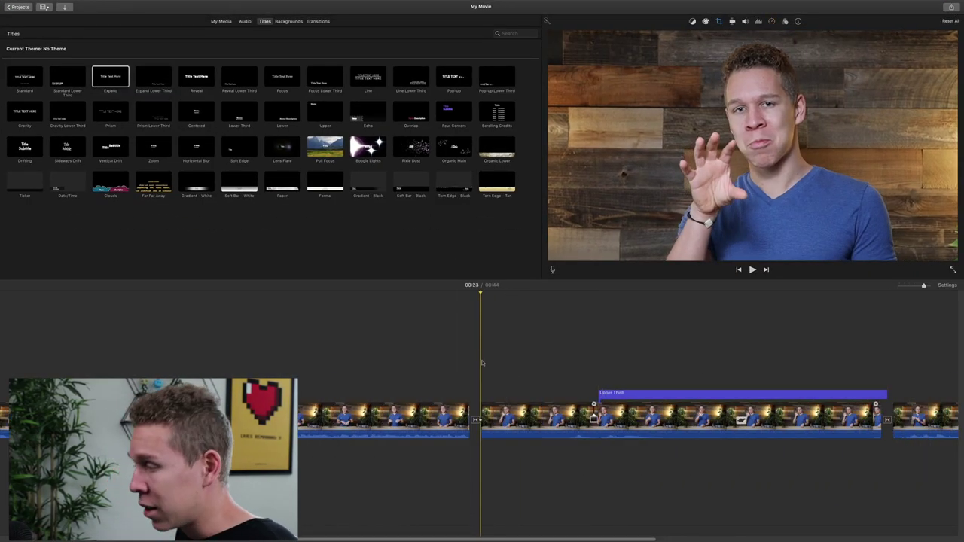
pyautogui.press('space')
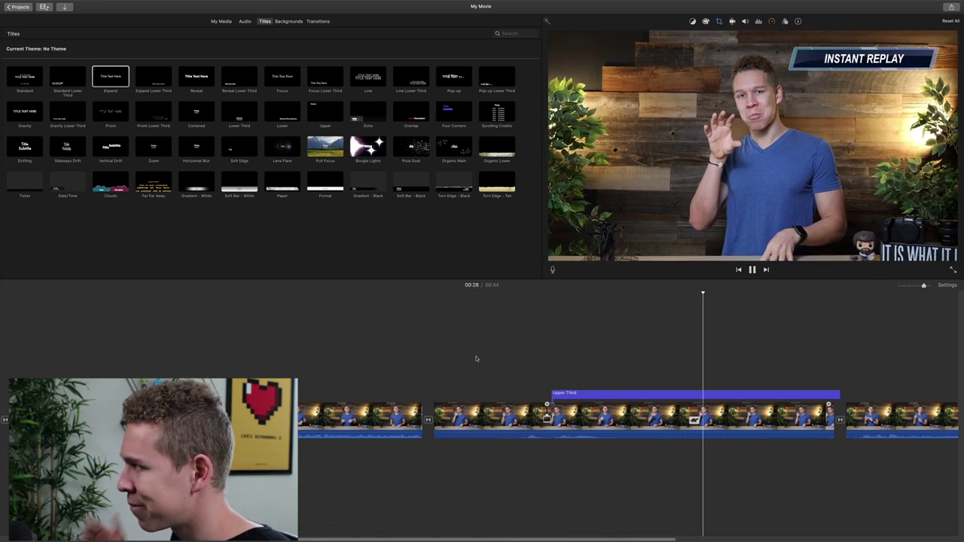
pyautogui.press('space')
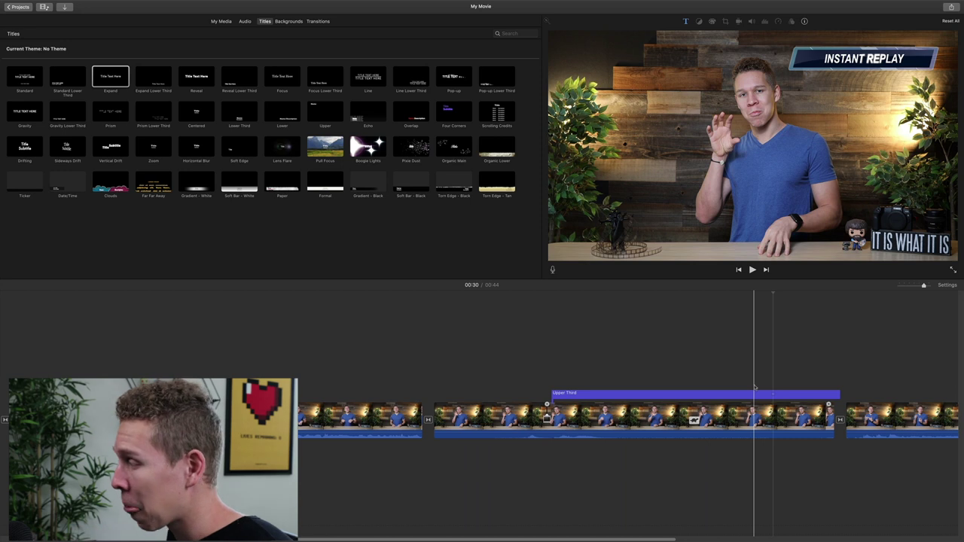
# Step: Replace the INSTANT REPLAY title text with "say whatevre"
pyautogui.click(749, 392)
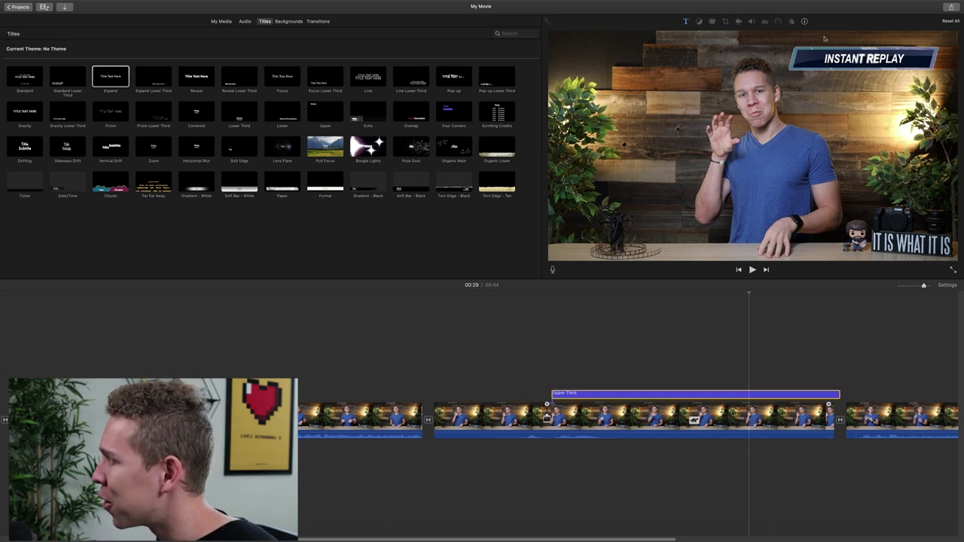
pyautogui.click(855, 59)
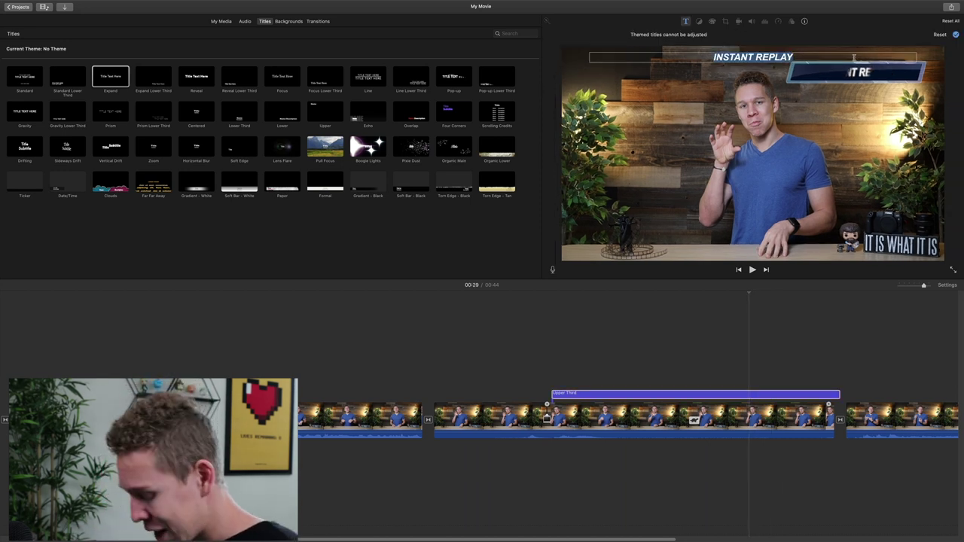
pyautogui.write('say whatevre')
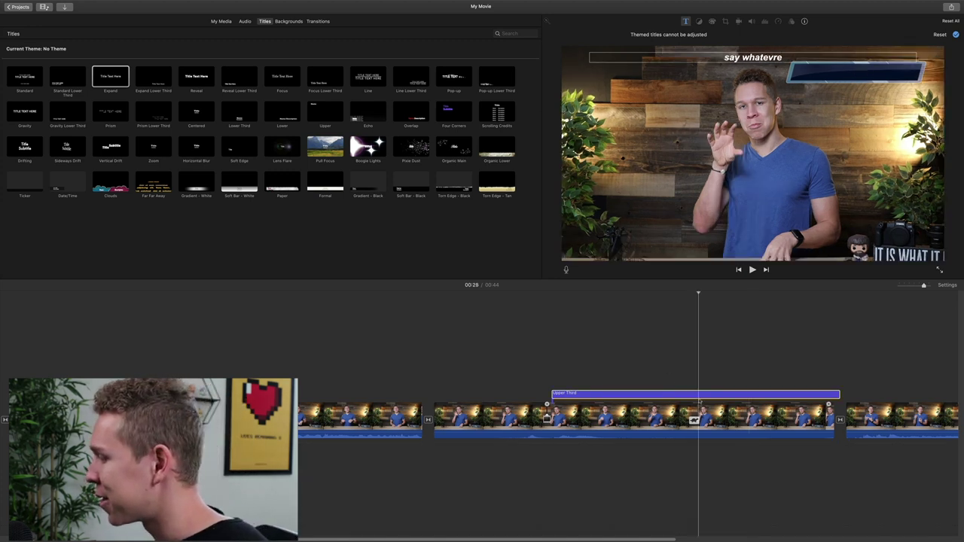
# Step: Try changing the length of the instant replay section, first lengthening it and finally making it much shorter than its original duration
pyautogui.click(654, 418)
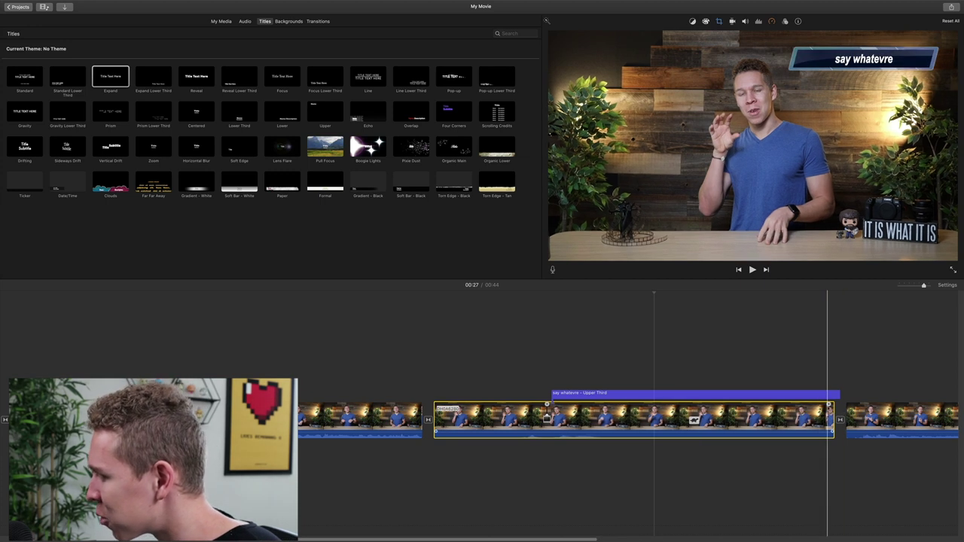
pyautogui.moveTo(829, 404); pyautogui.dragTo(926, 407)
pyautogui.moveTo(833, 419); pyautogui.dragTo(630, 419)
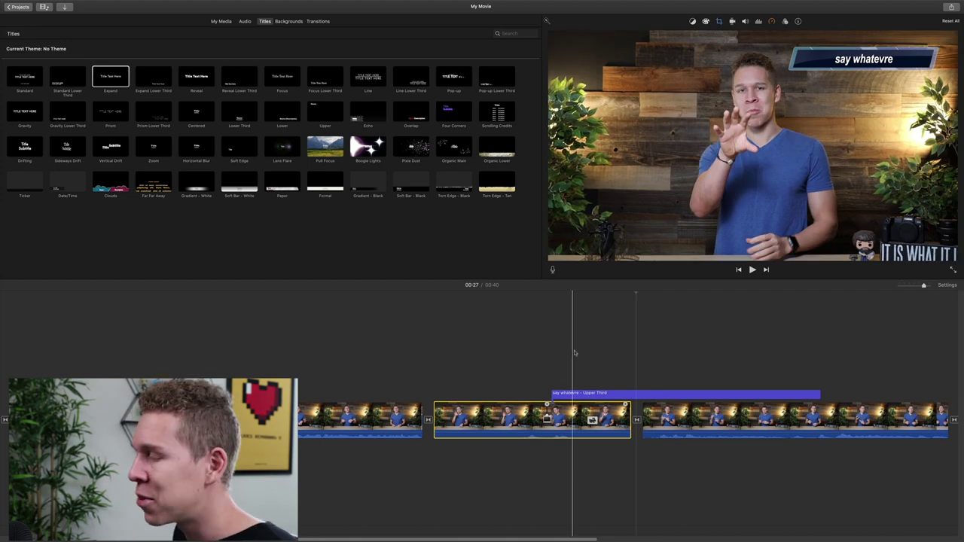
# Step: Delete the "say whatevre" title above the instant replay clip
pyautogui.click(631, 393)
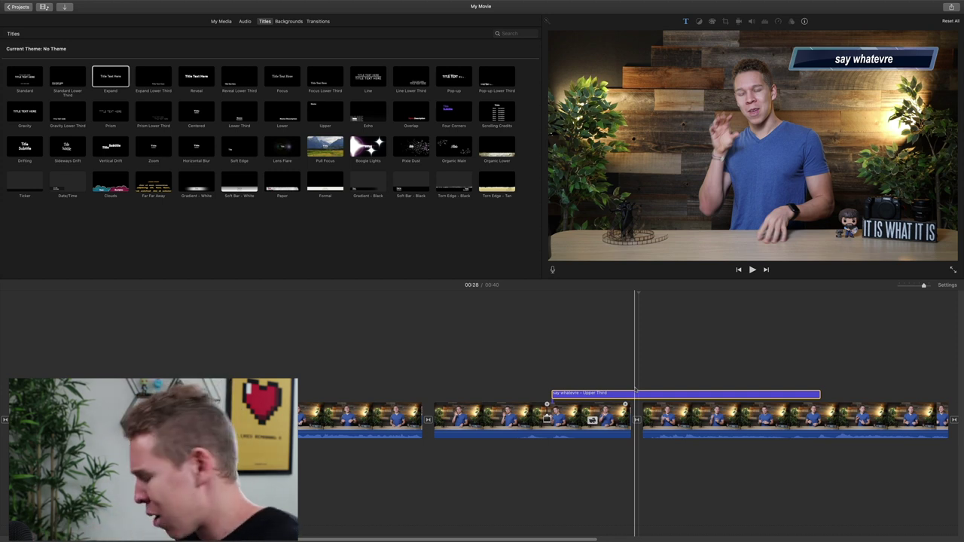
pyautogui.press('BackSpace')
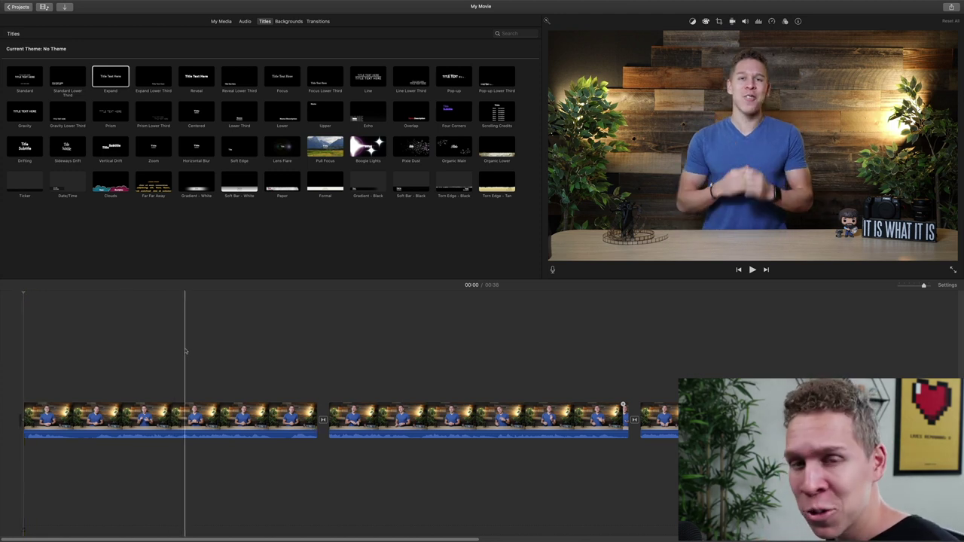
# Step: Apply the Blue clip filter to the first clip in the timeline
pyautogui.click(182, 418)
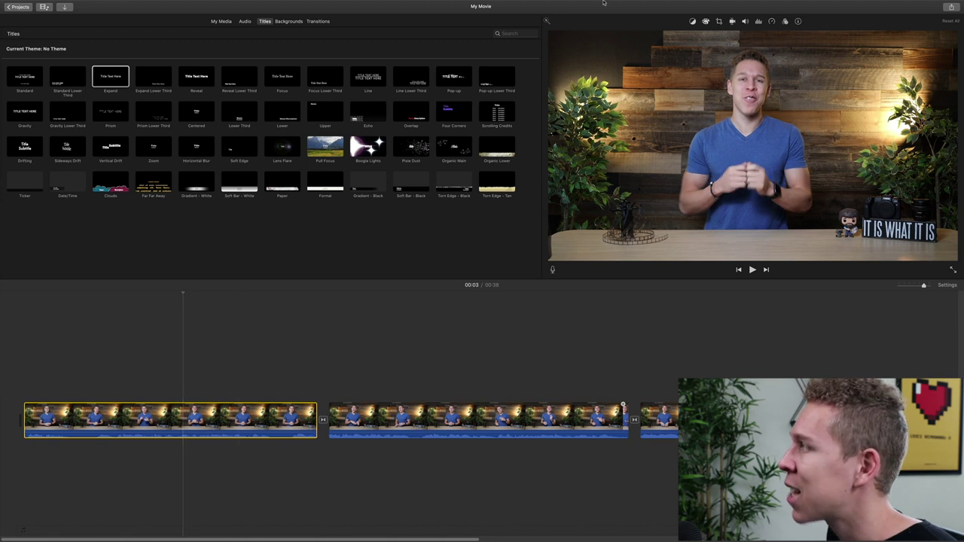
pyautogui.click(784, 22)
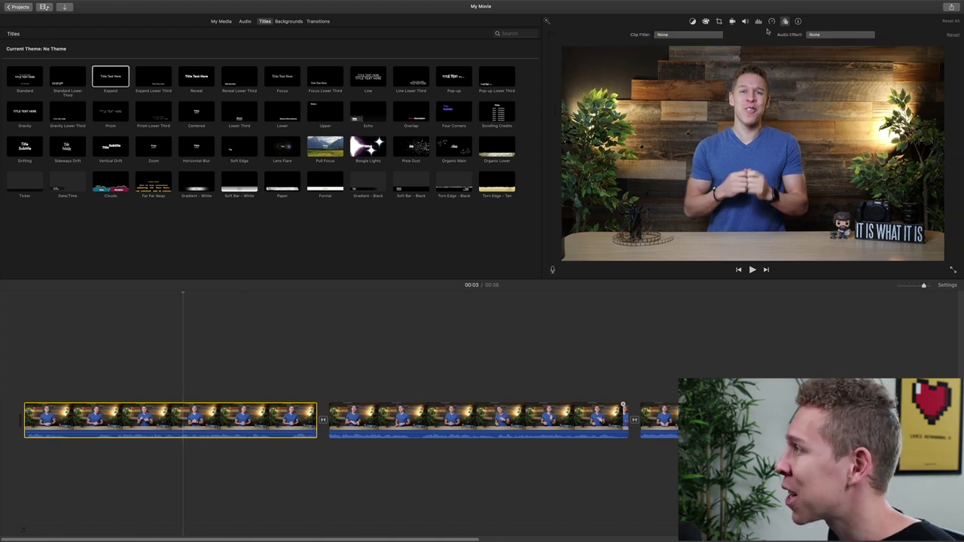
pyautogui.click(690, 35)
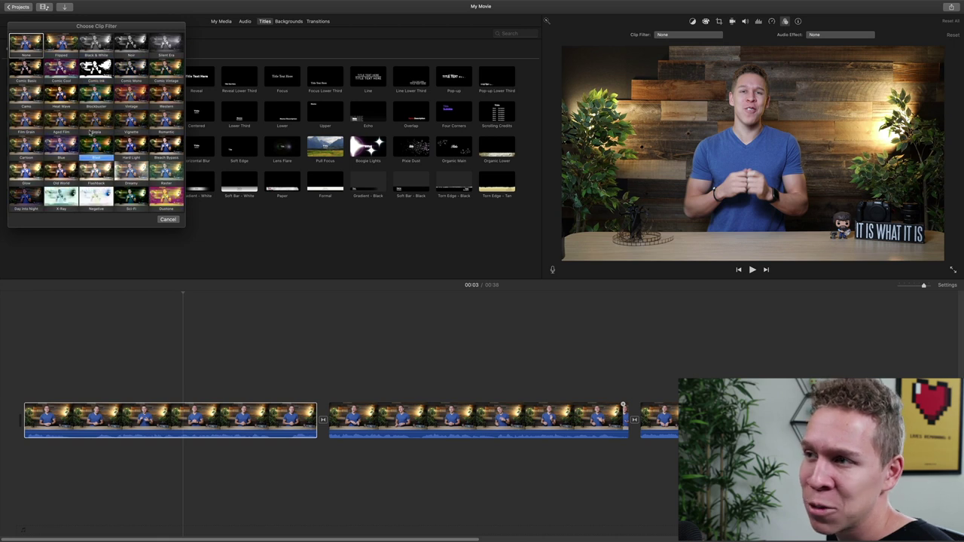
pyautogui.click(61, 147)
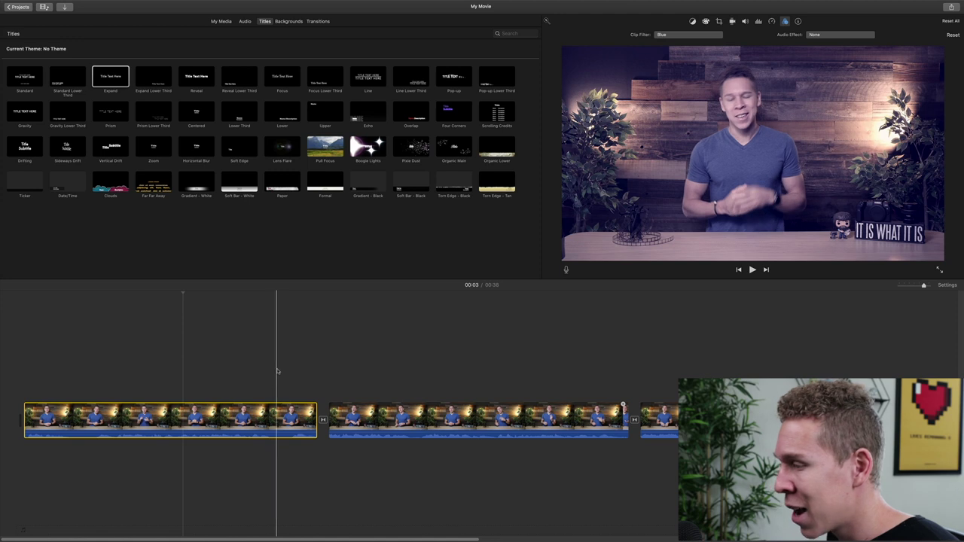
# Step: Compare the filtered first clip with the second and third clips, finishing at about 00:02 in the first clip
pyautogui.click(431, 418)
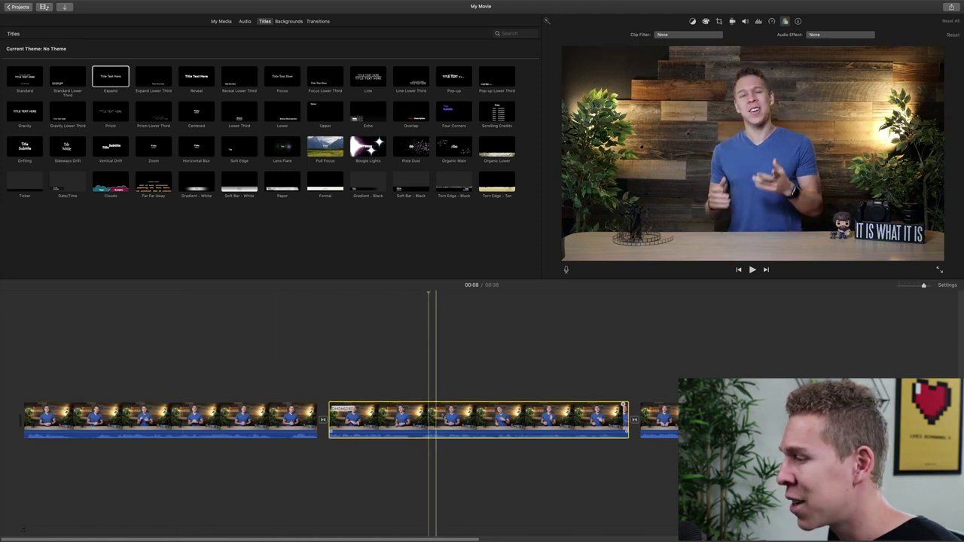
pyautogui.click(687, 419)
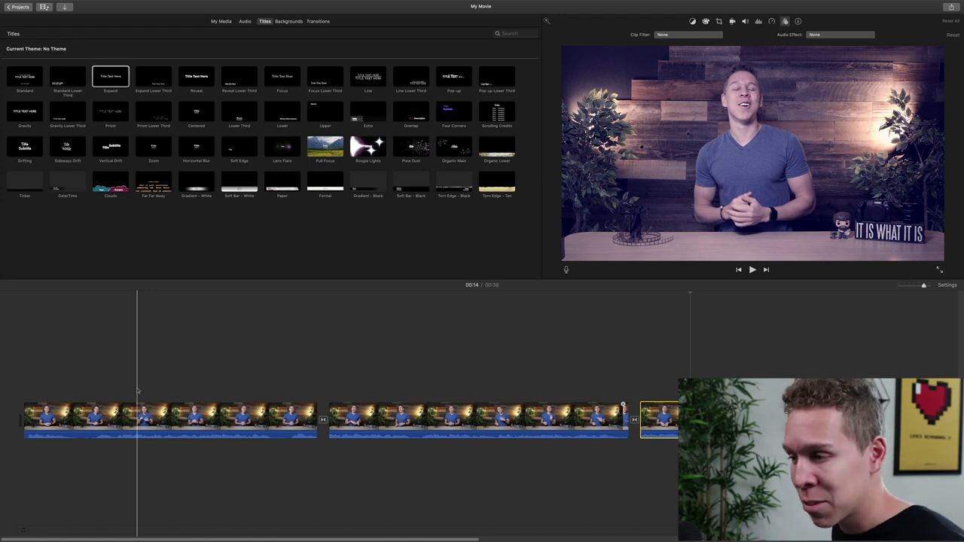
pyautogui.click(137, 395)
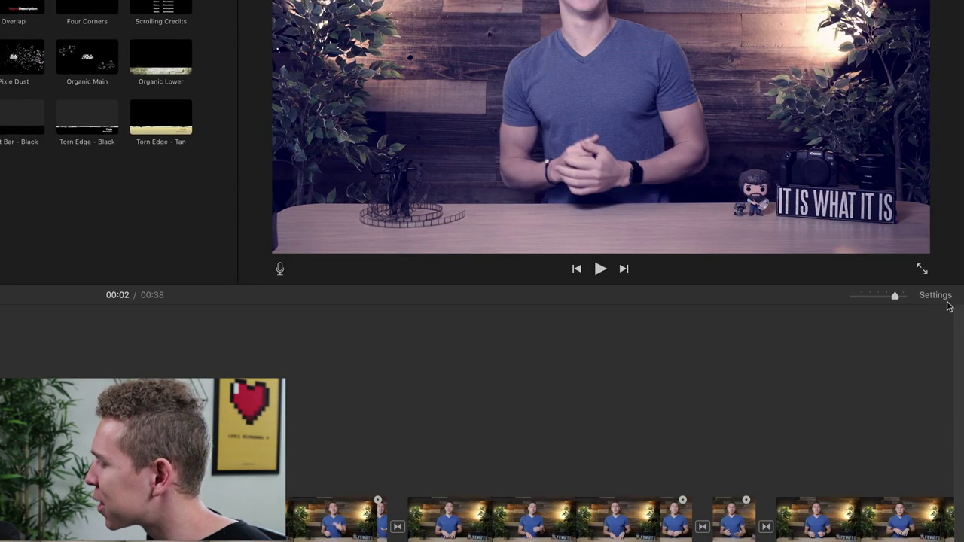
# Step: Apply the Blue filter to the whole project through the project settings
pyautogui.click(936, 296)
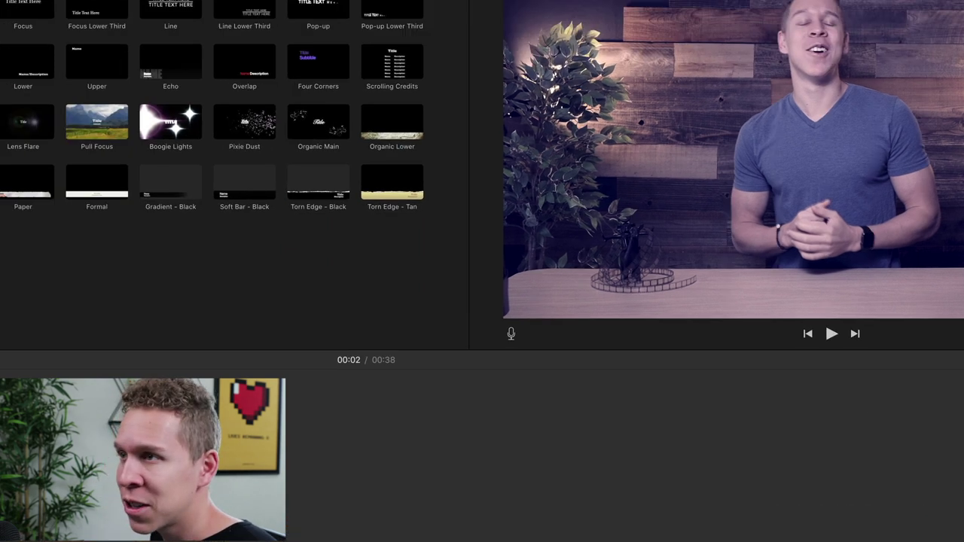
pyautogui.click(306, 326)
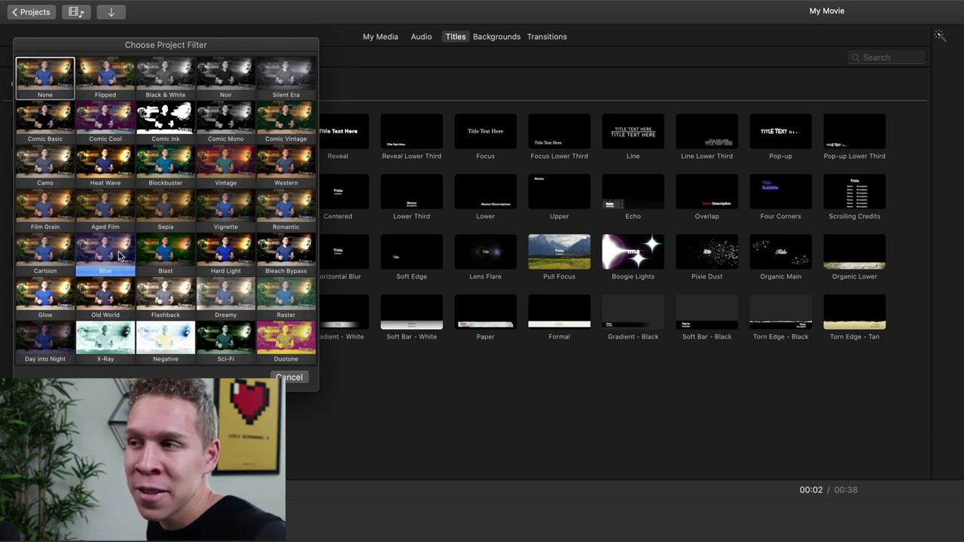
pyautogui.click(113, 256)
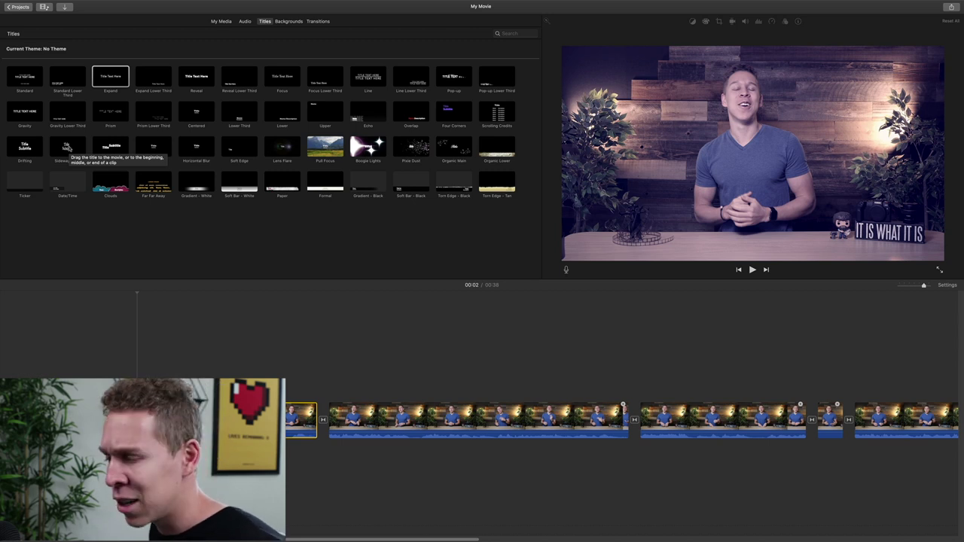
# Step: Check the project filter on the other clips, from the second clip through the clip at about 00:27
pyautogui.click(510, 419)
pyautogui.hscroll(3, 467, 392)
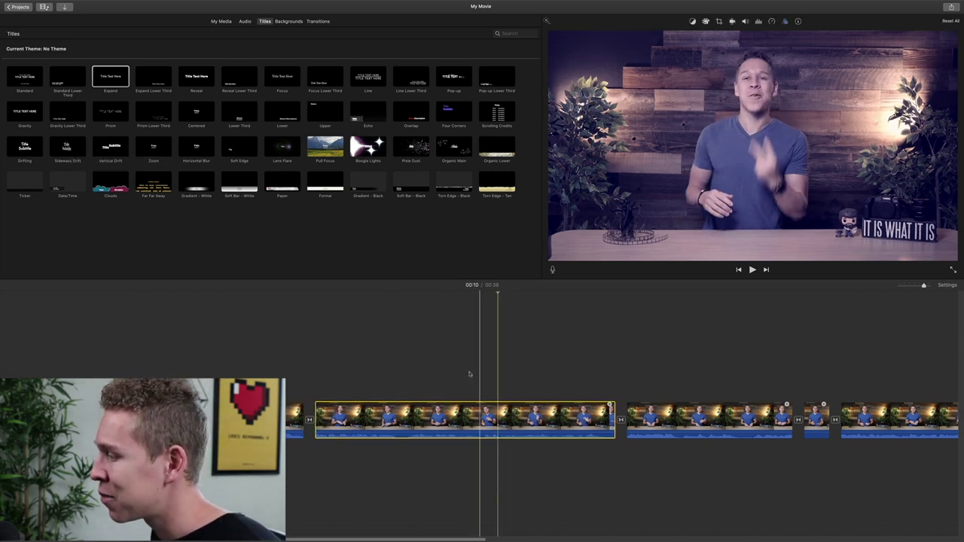
pyautogui.hscroll(10, 435, 355)
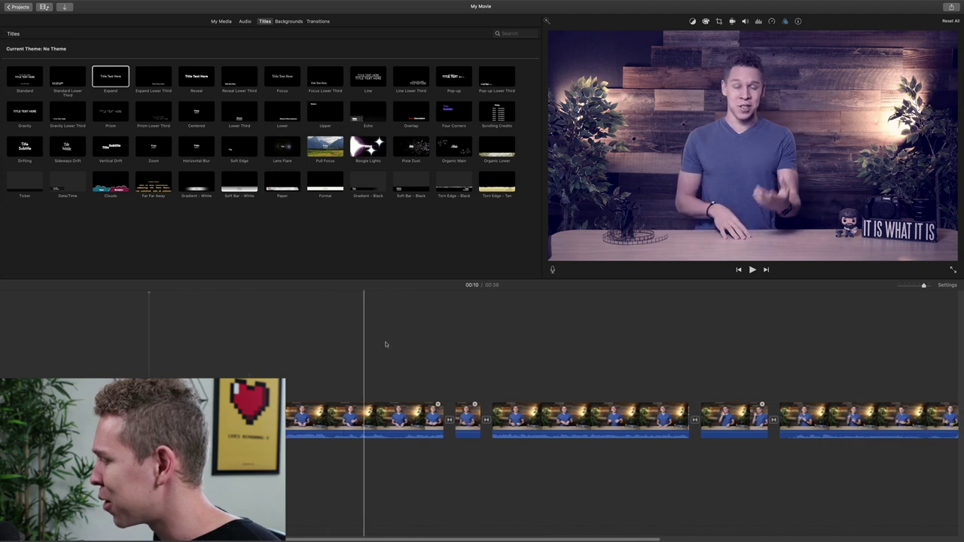
pyautogui.click(843, 419)
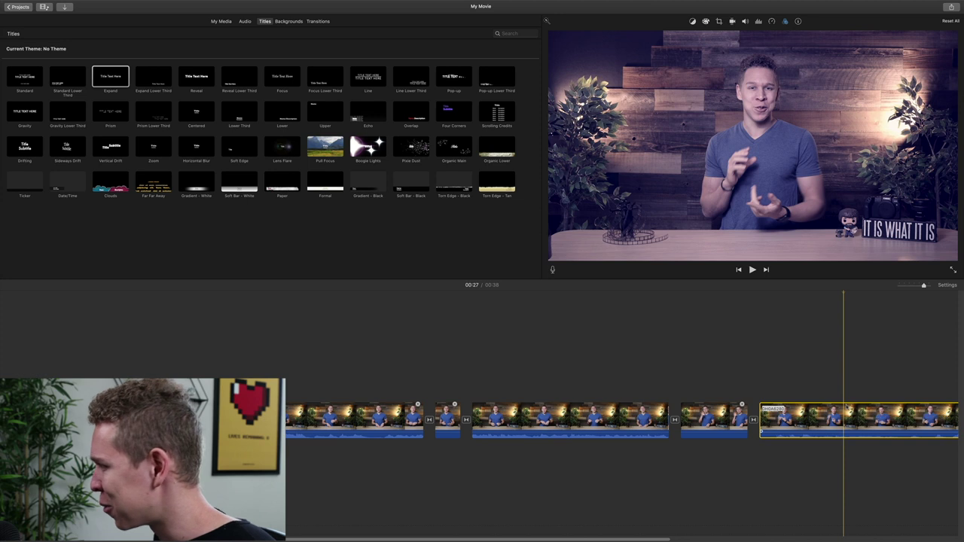
# Step: Set the project filter to None in the project settings
pyautogui.click(946, 285)
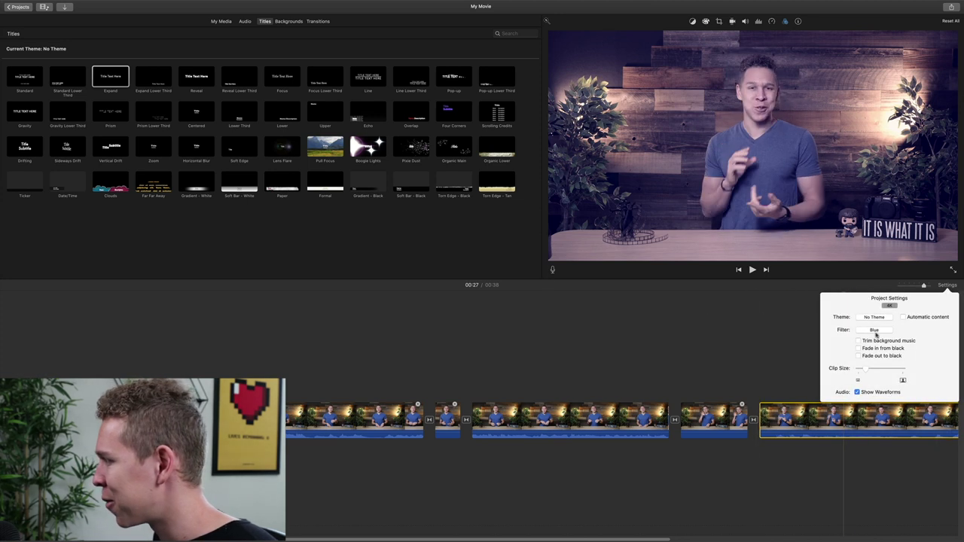
pyautogui.click(873, 330)
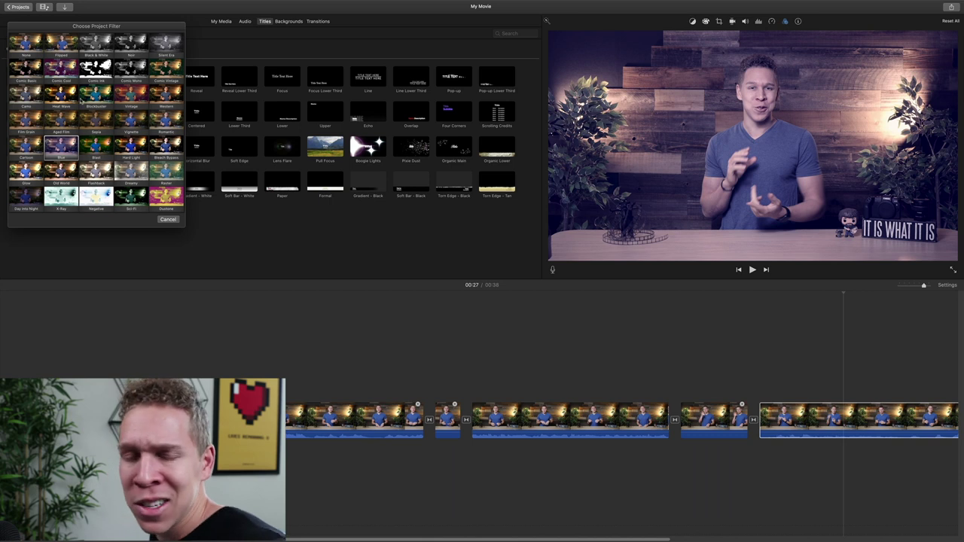
pyautogui.click(22, 43)
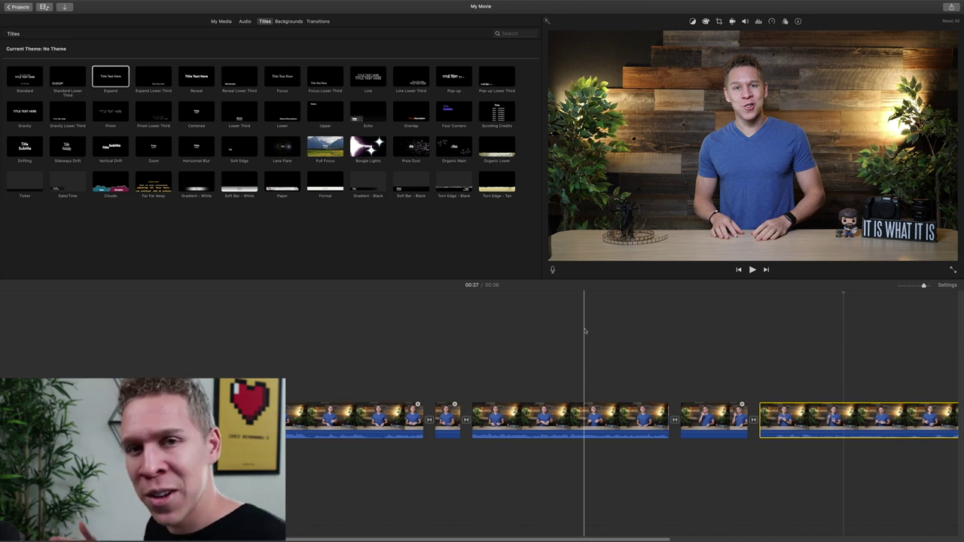
# Step: Open the voiceover recorder at the project's start and adjust the microphone input volume, leaving it at roughly three quarters
pyautogui.press('Home')
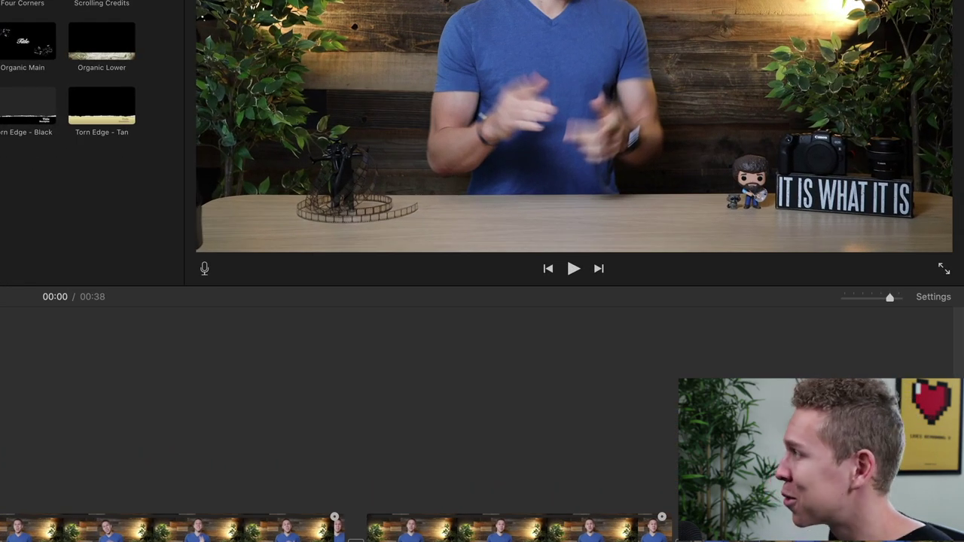
pyautogui.click(205, 270)
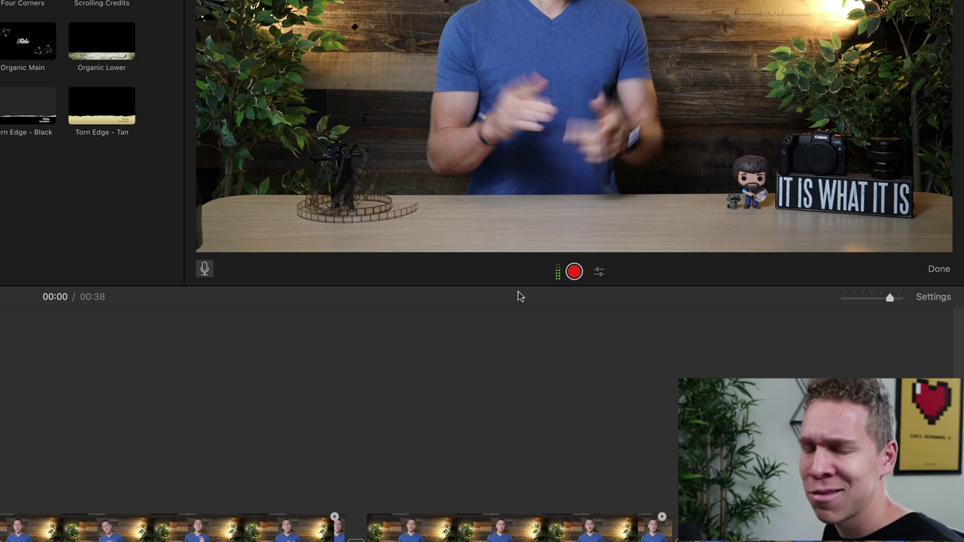
pyautogui.click(600, 274)
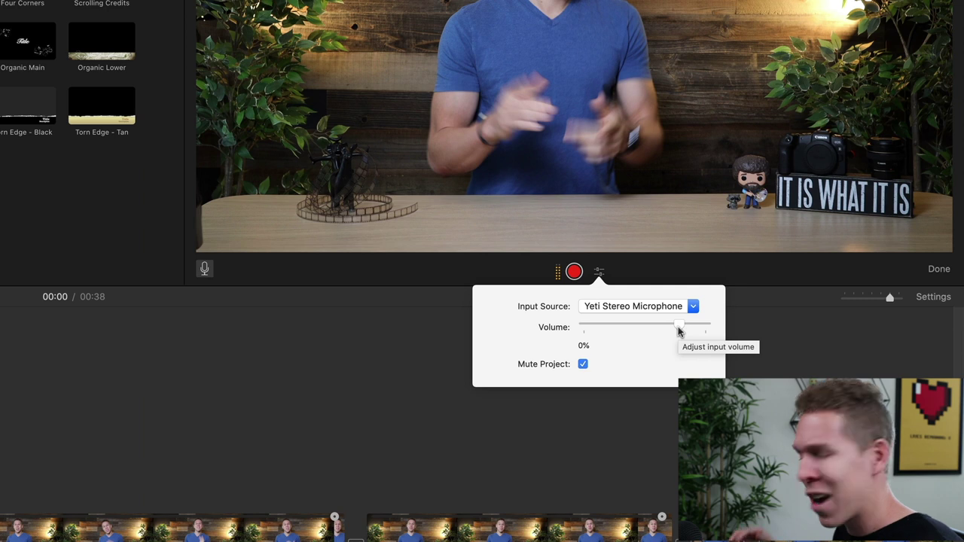
pyautogui.moveTo(678, 330); pyautogui.dragTo(629, 335)
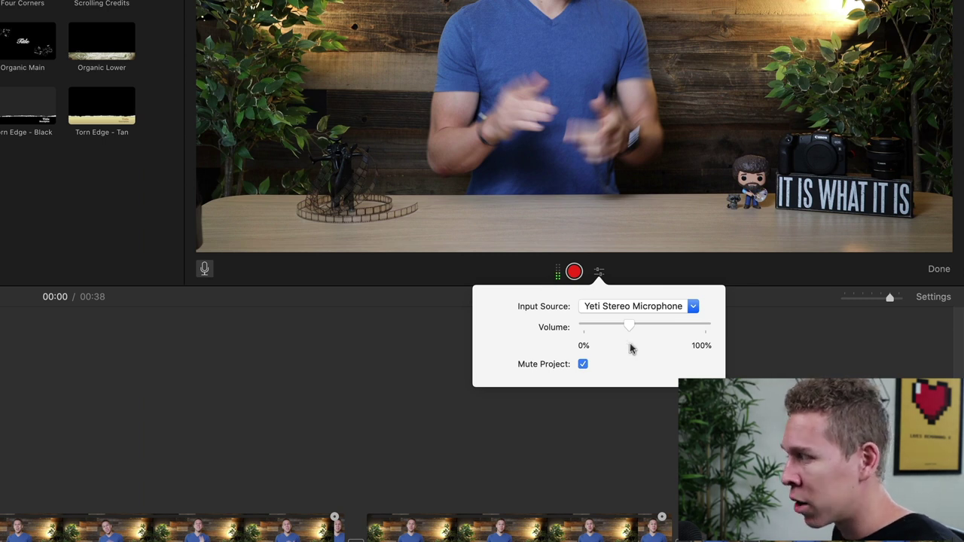
pyautogui.moveTo(630, 333); pyautogui.dragTo(679, 342)
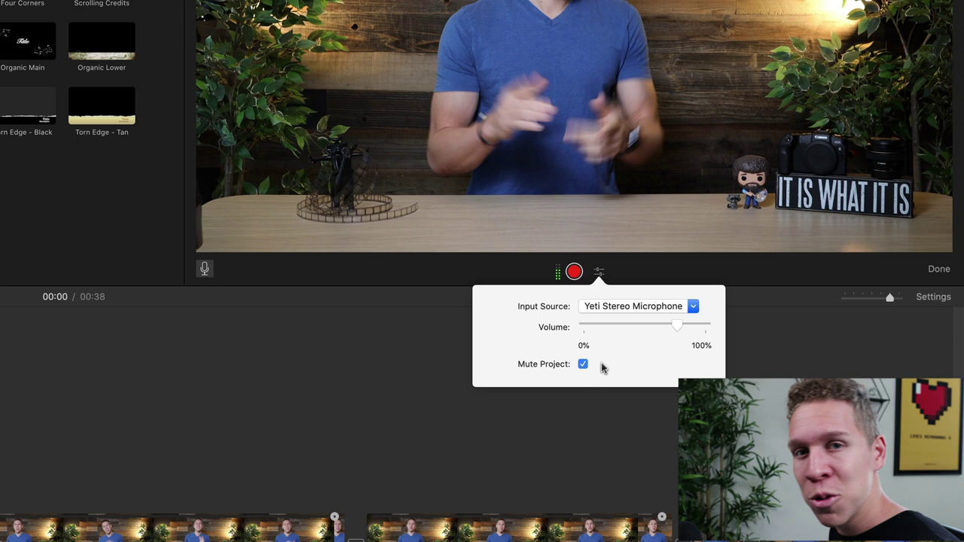
pyautogui.click(598, 272)
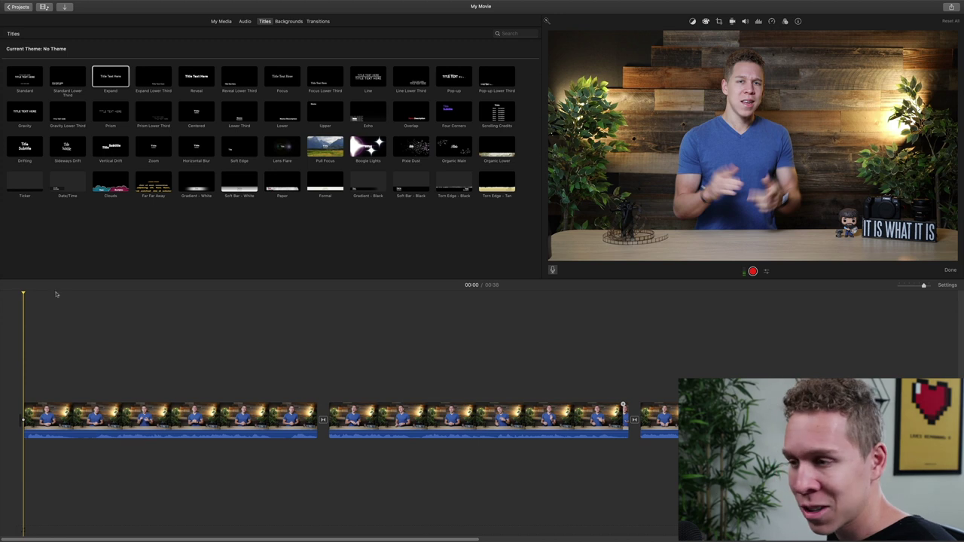
# Step: Record a voiceover from the beginning of the timeline to about 00:15
pyautogui.click(752, 272)
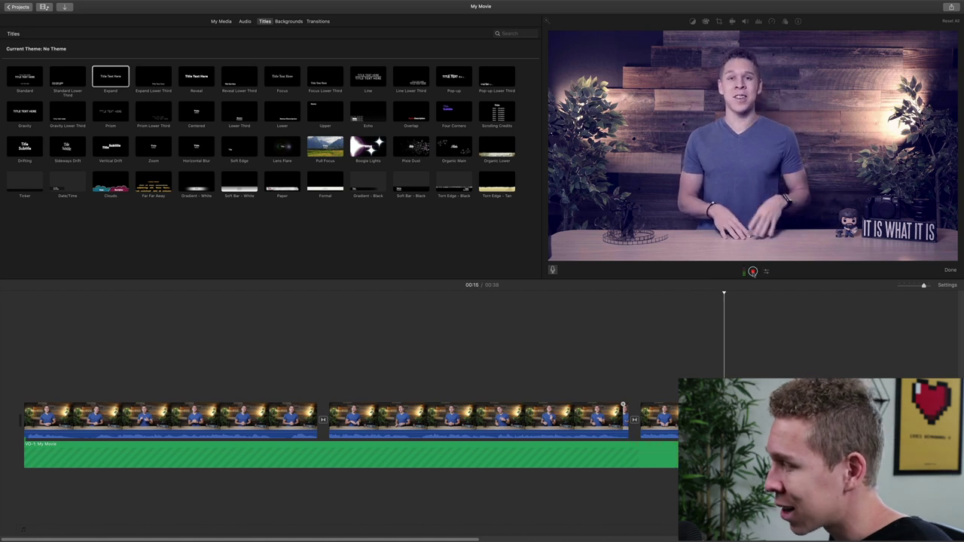
pyautogui.click(752, 271)
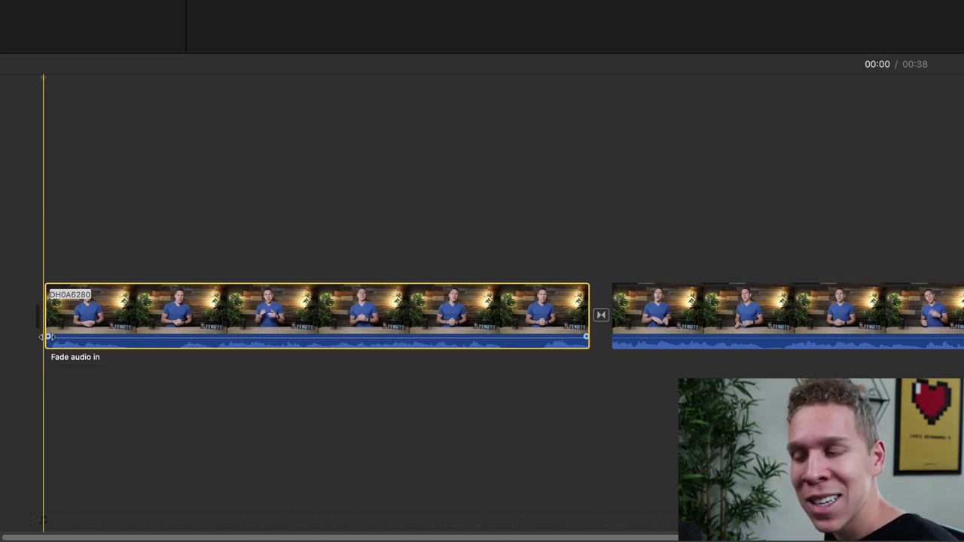
# Step: Fade the first clip's audio in and out, extending both fades to around the middle of the clip
pyautogui.moveTo(50, 338); pyautogui.dragTo(62, 338)
pyautogui.moveTo(103, 343); pyautogui.dragTo(308, 346)
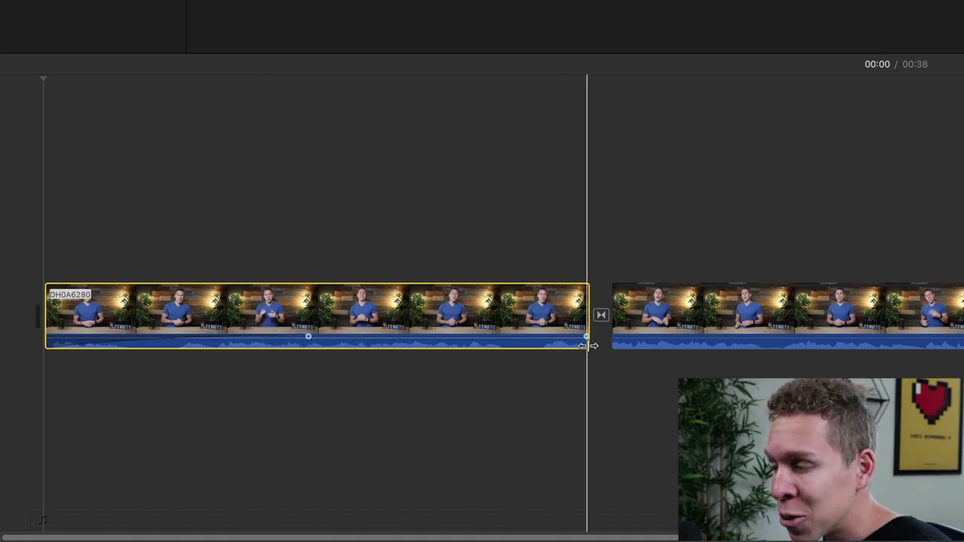
pyautogui.moveTo(586, 338); pyautogui.dragTo(327, 341)
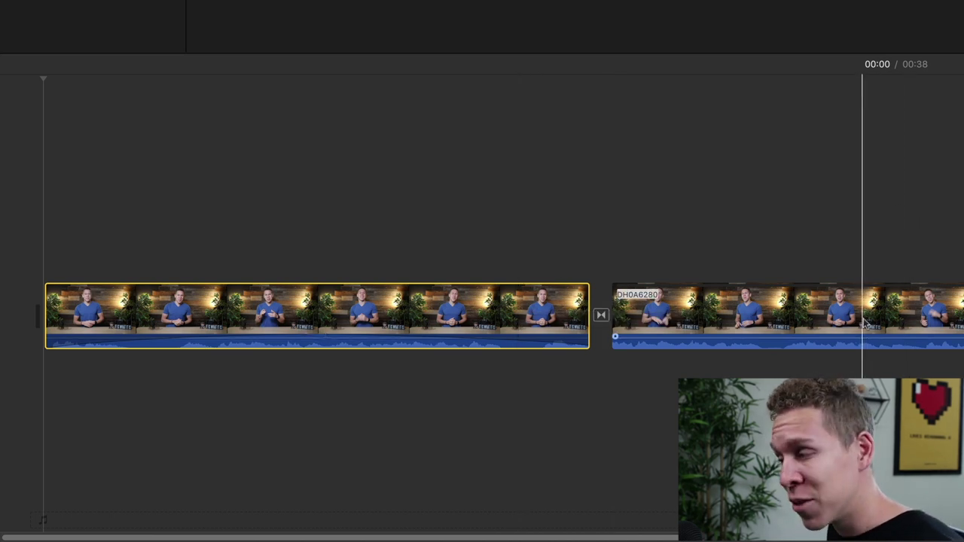
# Step: Select the second clip and add an audio volume keyframe near its middle, at 00:09
pyautogui.click(653, 315)
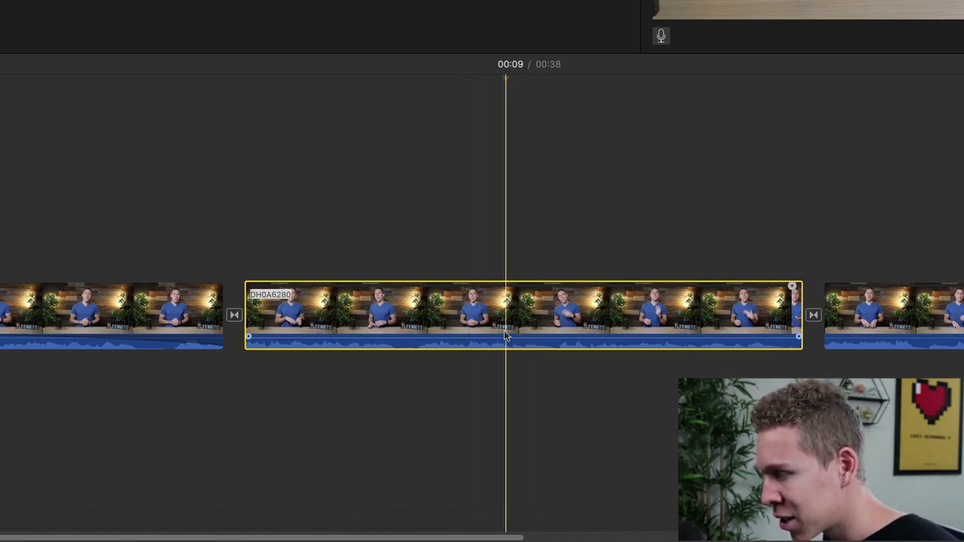
pyautogui.press('alt')
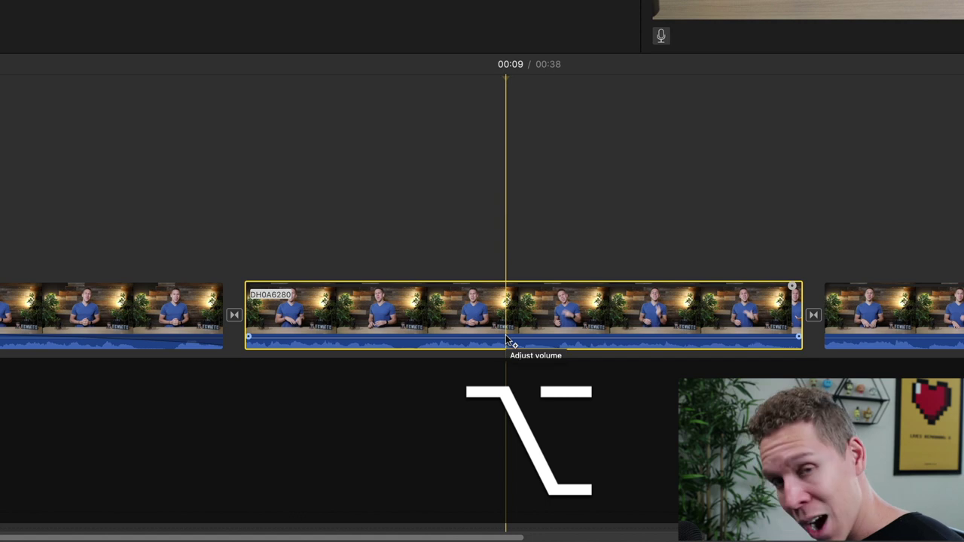
pyautogui.keyDown('alt'); pyautogui.click(508, 342); pyautogui.keyUp('alt')
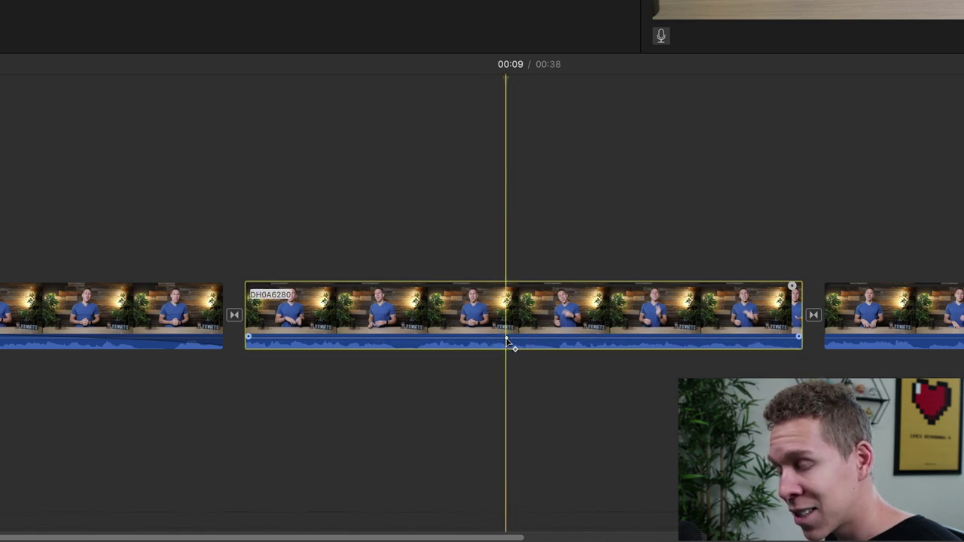
pyautogui.moveTo(506, 338); pyautogui.dragTo(507, 338)
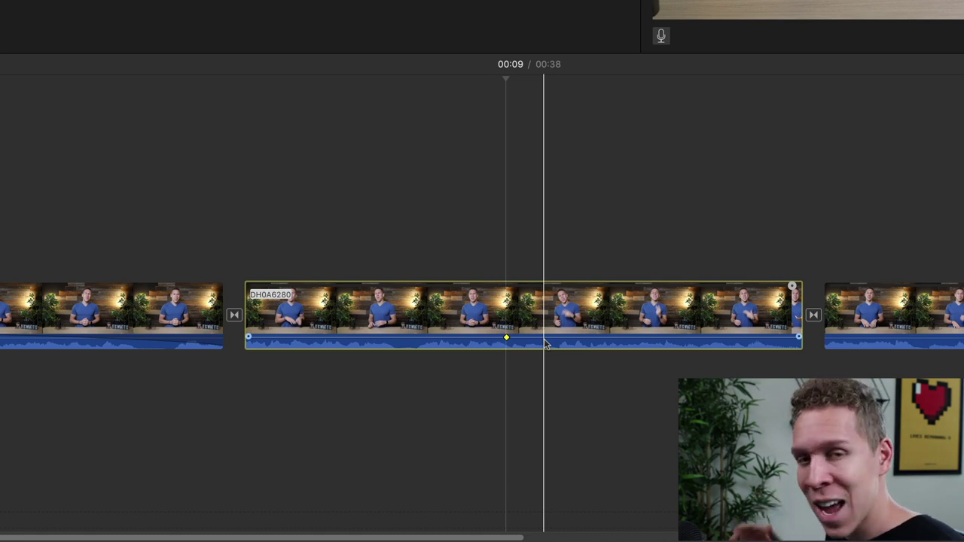
# Step: Add a volume keyframe on each side of the one at 00:09, and lower the middle keyframe to 0%
pyautogui.press('alt')
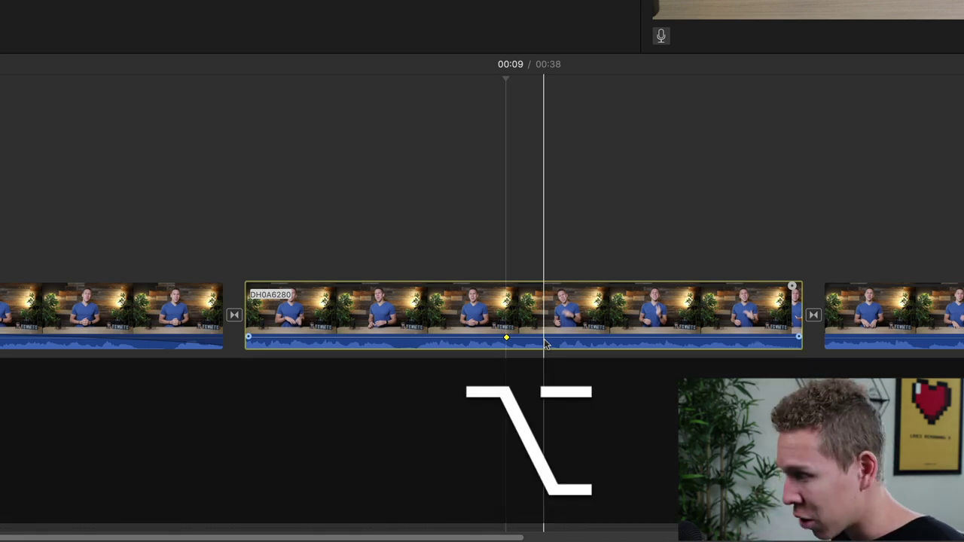
pyautogui.keyDown('alt'); pyautogui.click(542, 340); pyautogui.keyUp('alt')
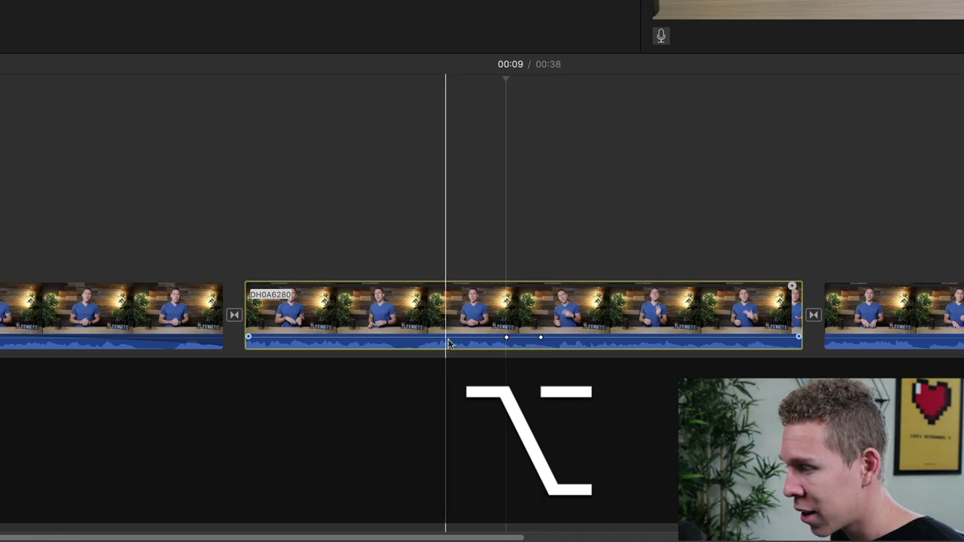
pyautogui.keyDown('alt'); pyautogui.click(470, 338); pyautogui.keyUp('alt')
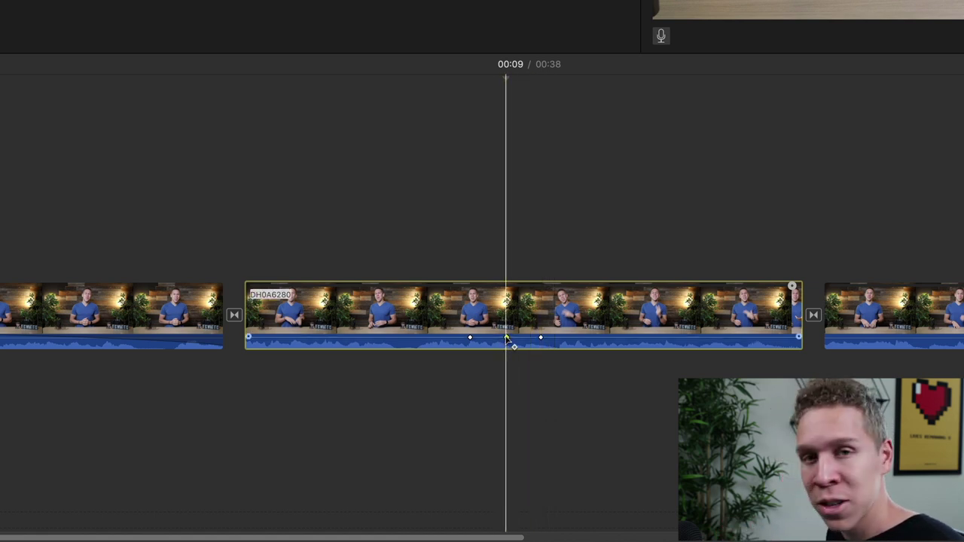
pyautogui.moveTo(508, 341)
pyautogui.mouseDown()
pyautogui.moveTo(503, 350)
pyautogui.moveTo(504, 331)
pyautogui.moveTo(504, 348)
pyautogui.mouseUp()
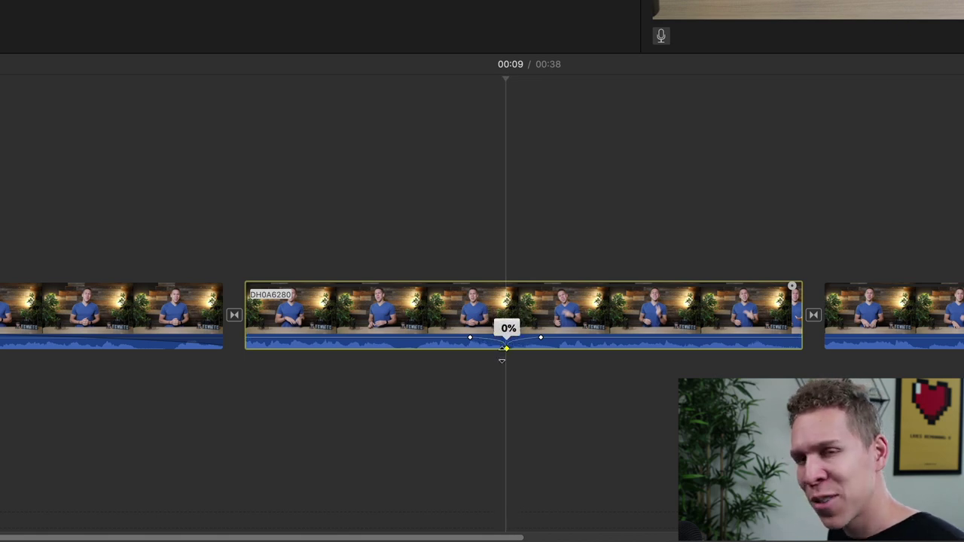
pyautogui.moveTo(505, 345); pyautogui.dragTo(506, 381)
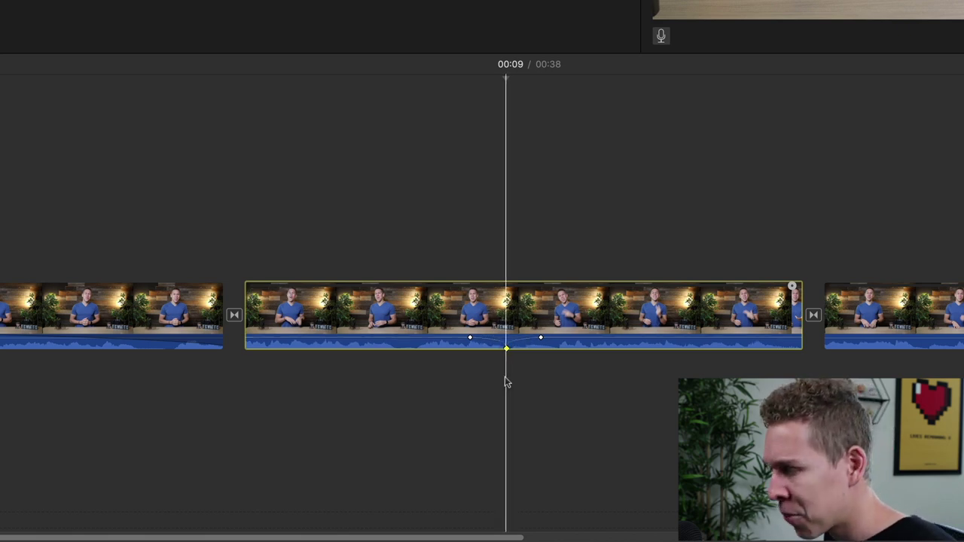